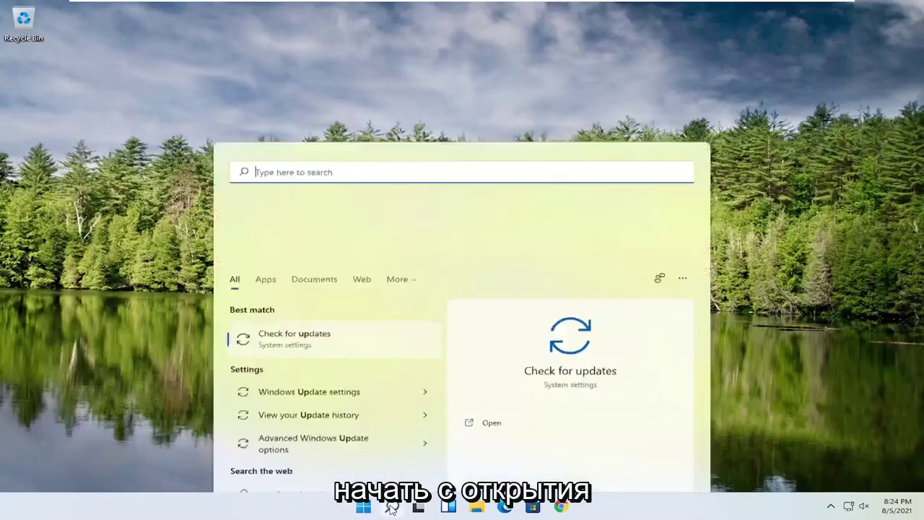
Find regedit and launch Registry Editor as administrator, allow it to make changes, and place its window higher on the desktop.
type("regedit")
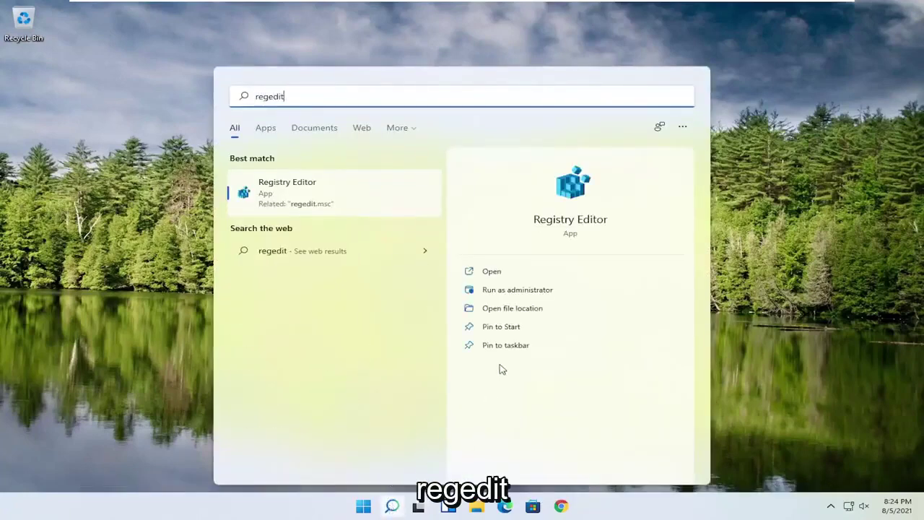
right_click(274, 194)
left_click(322, 207)
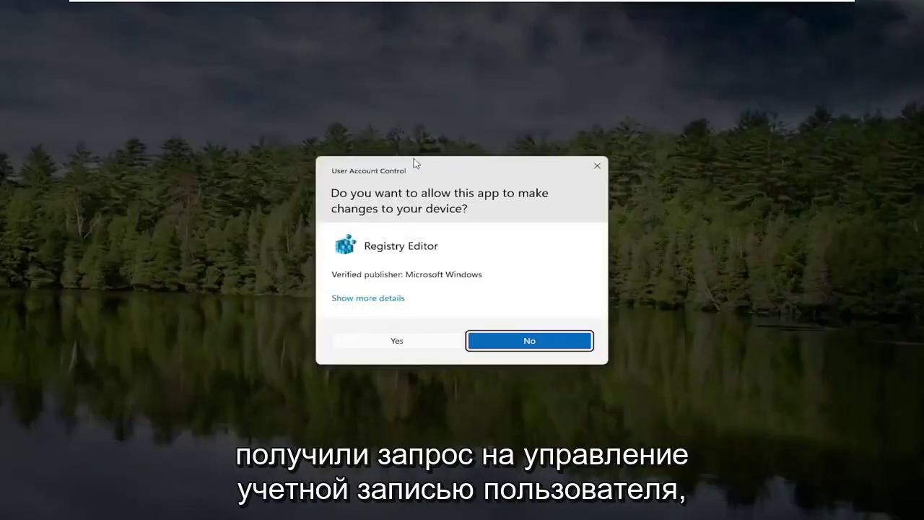
left_click(396, 341)
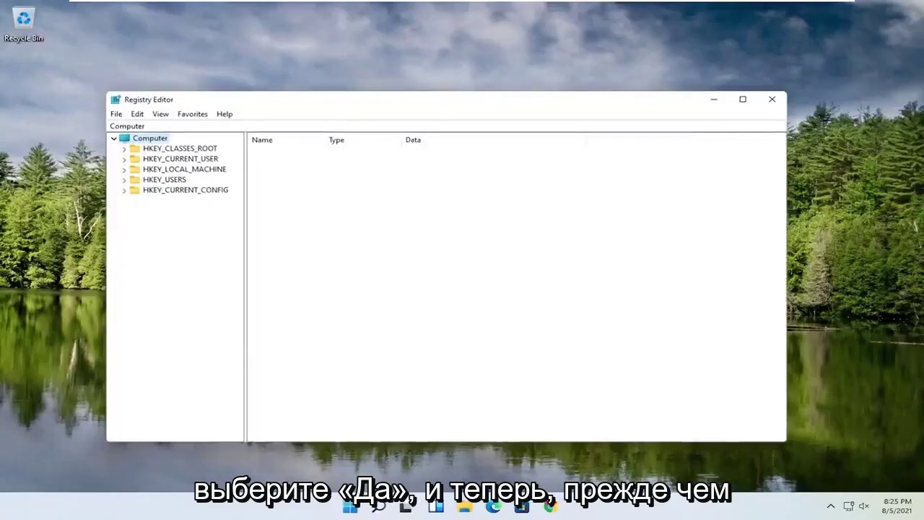
left_click_drag(342, 102, 370, 63)
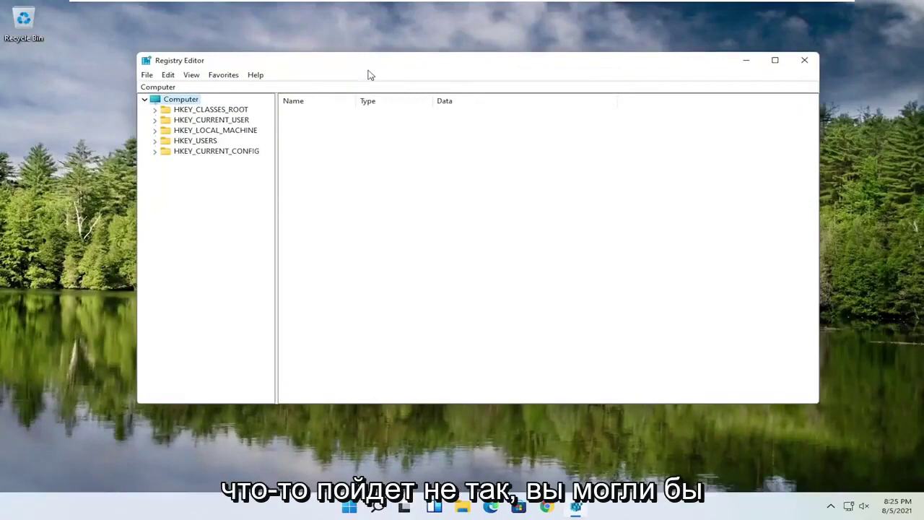
left_click(147, 75)
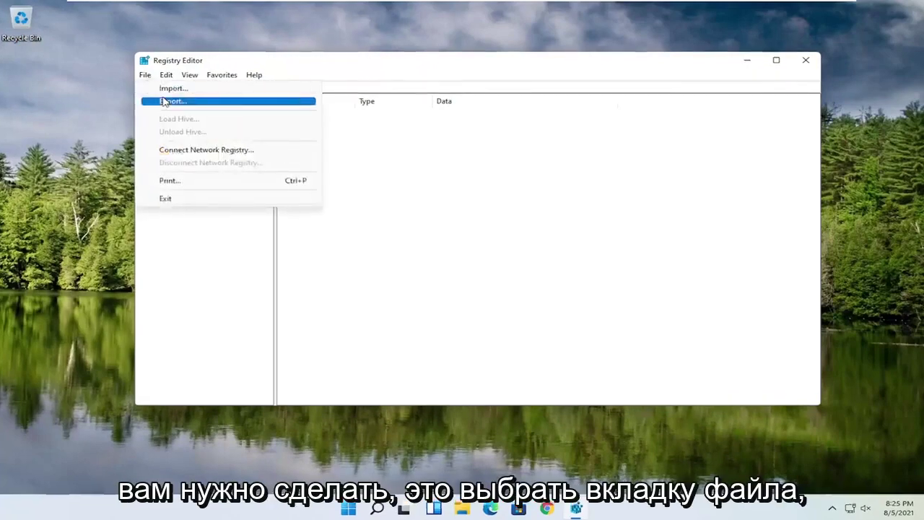
left_click(174, 101)
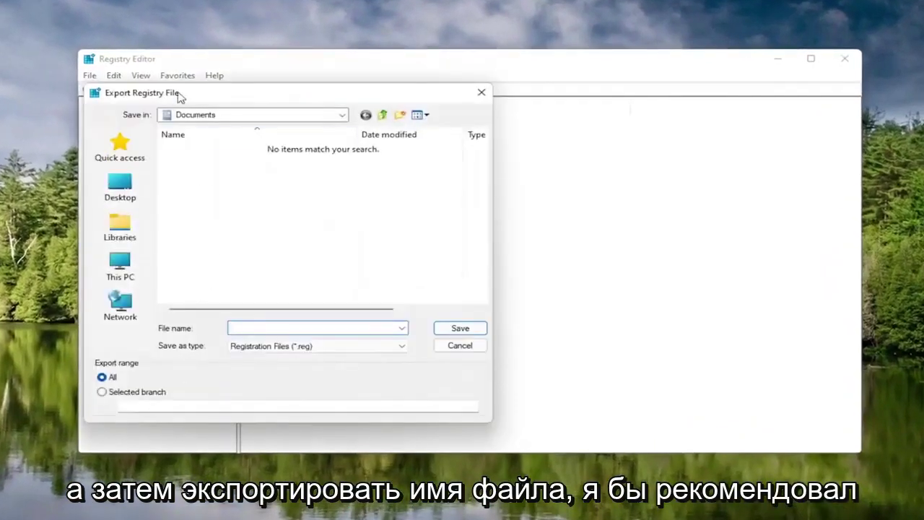
left_click_drag(177, 93, 314, 84)
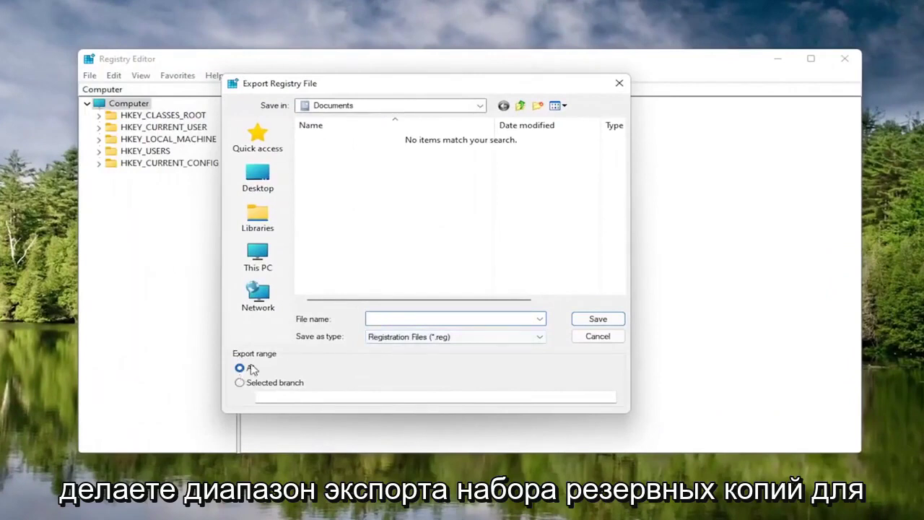
left_click(263, 172)
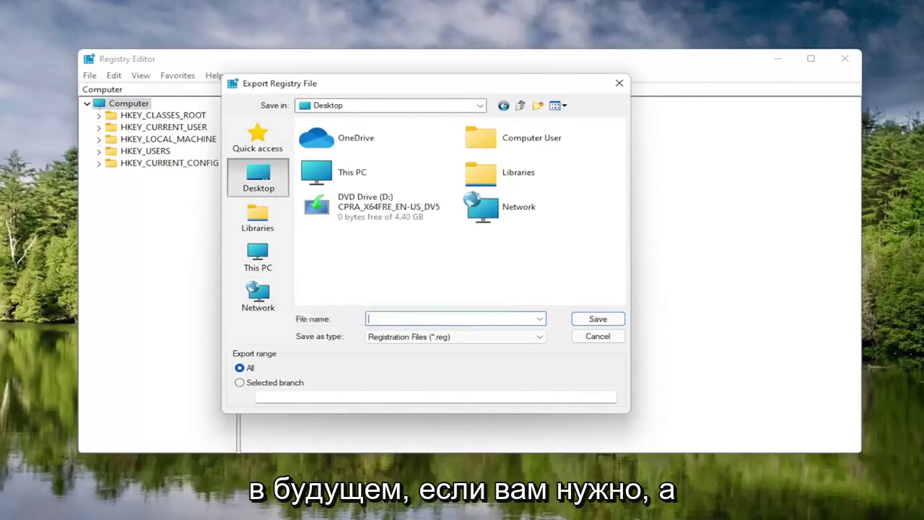
left_click(598, 336)
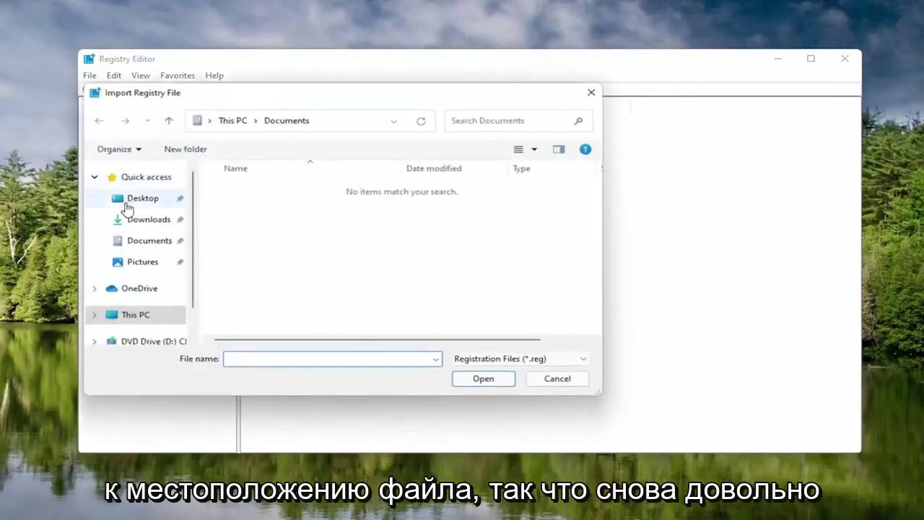
left_click(137, 198)
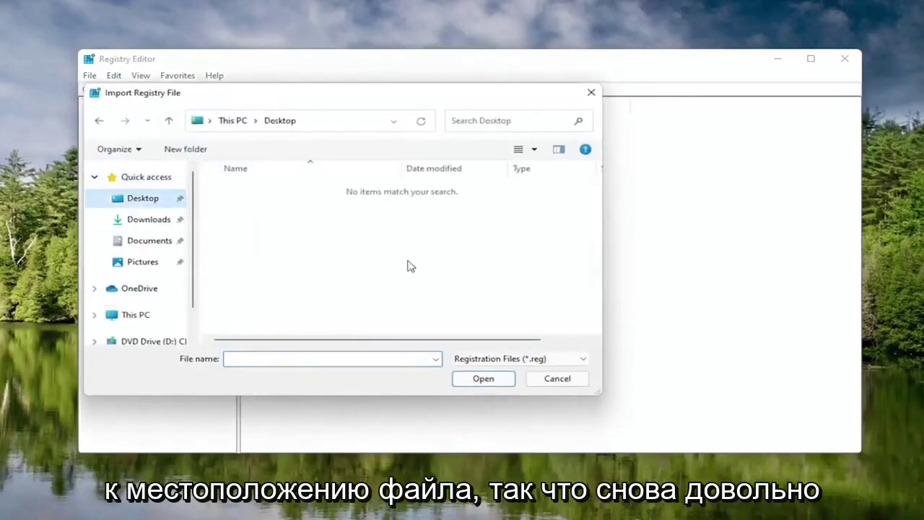
left_click(542, 379)
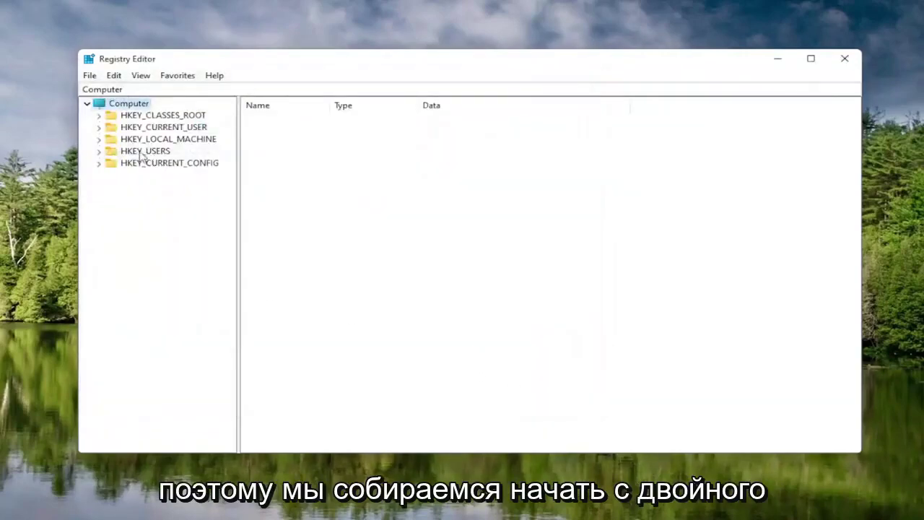
Expand HKEY_LOCAL_MACHINE\SOFTWARE\Microsoft in the key tree and widen the tree so the full key names fit.
double_click(153, 140)
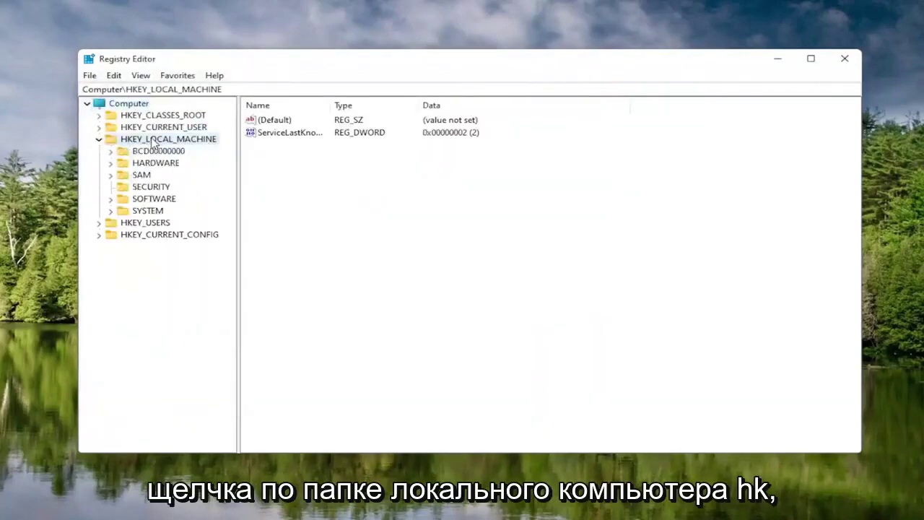
double_click(152, 200)
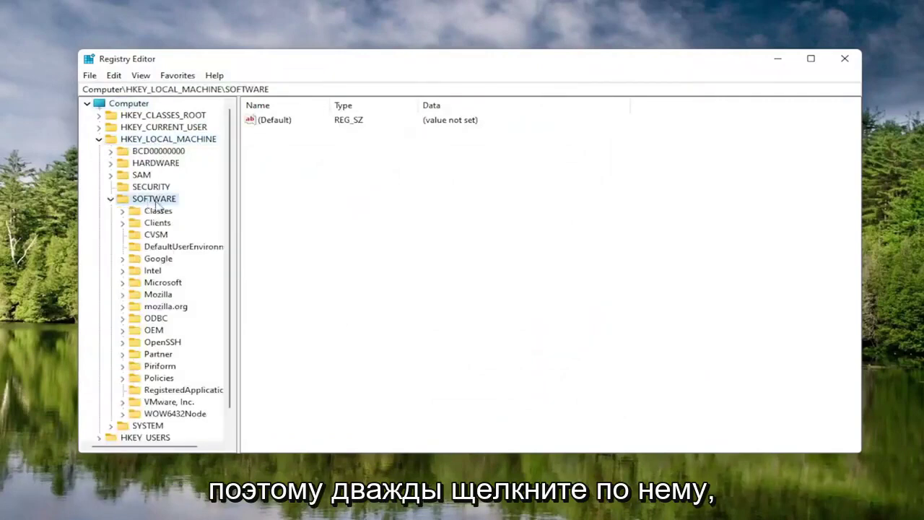
double_click(160, 282)
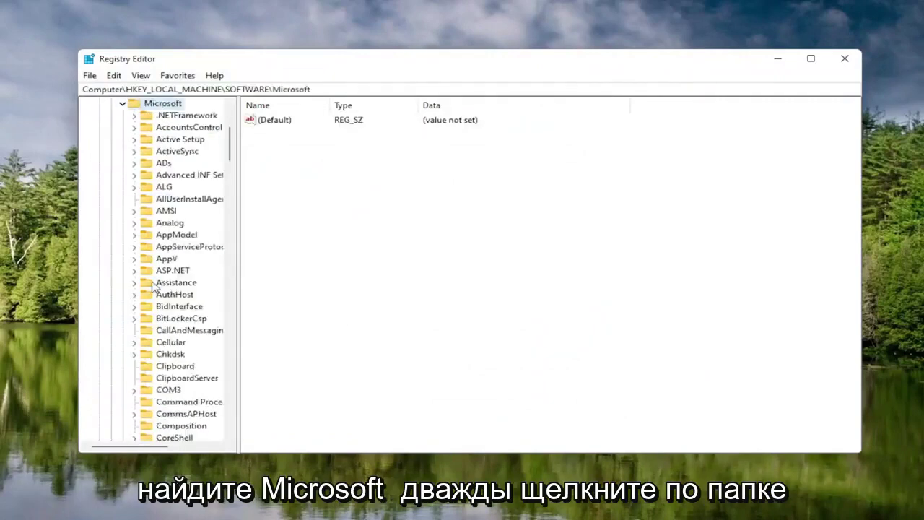
left_click_drag(238, 241, 299, 243)
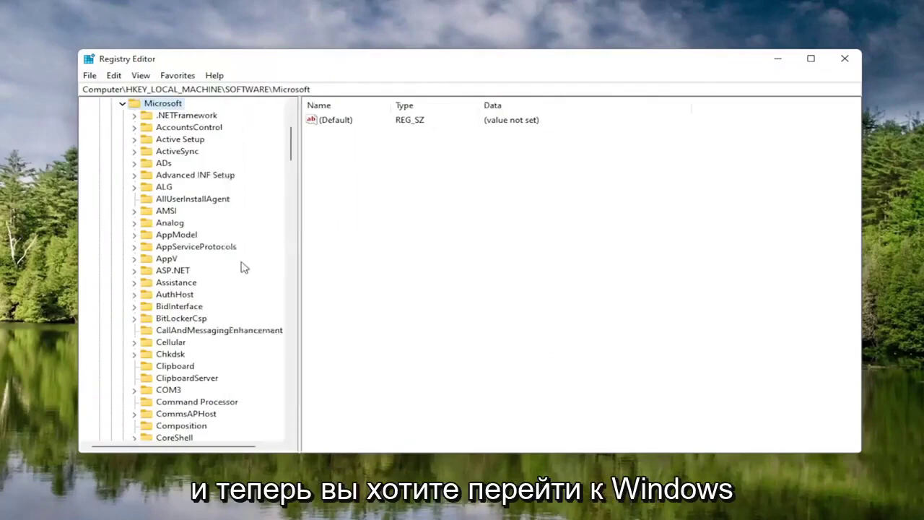
Expand the Windows NT key under Microsoft and open its CurrentVersion subkey.
scroll(178, 330, "down", 18)
scroll(180, 324, "down", 20)
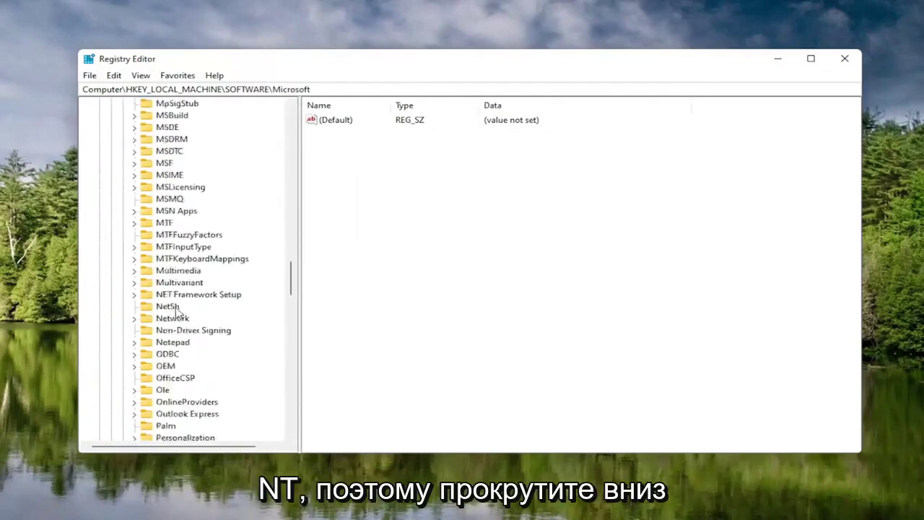
scroll(177, 318, "down", 7)
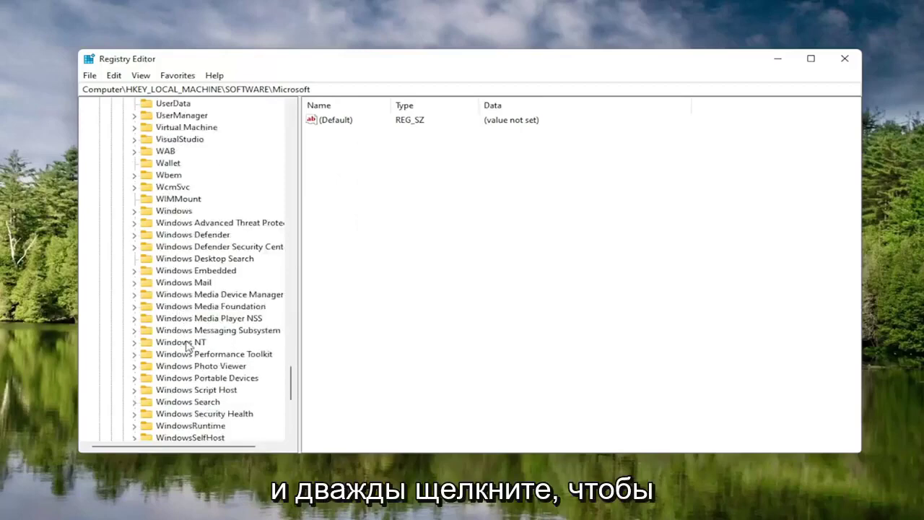
double_click(186, 343)
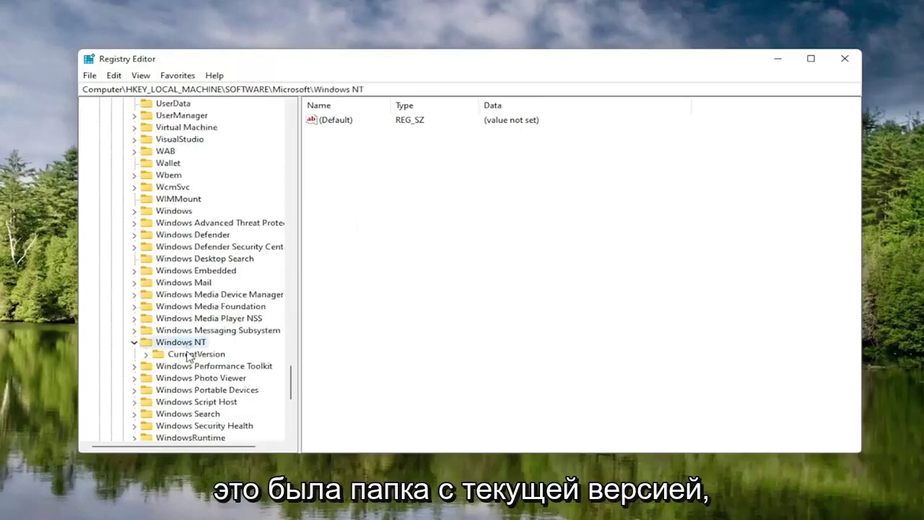
double_click(189, 354)
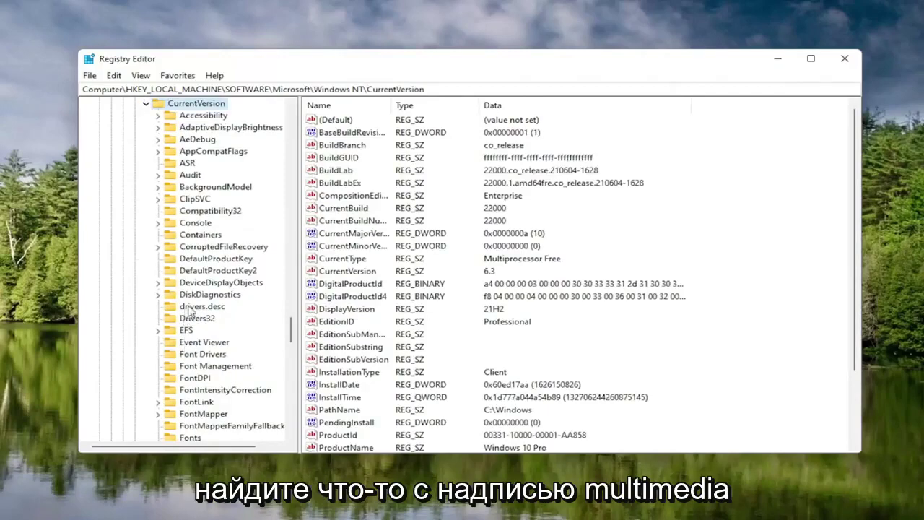
Expand the Multimedia key under CurrentVersion and select its SystemProfile subkey.
scroll(186, 311, "down", 7)
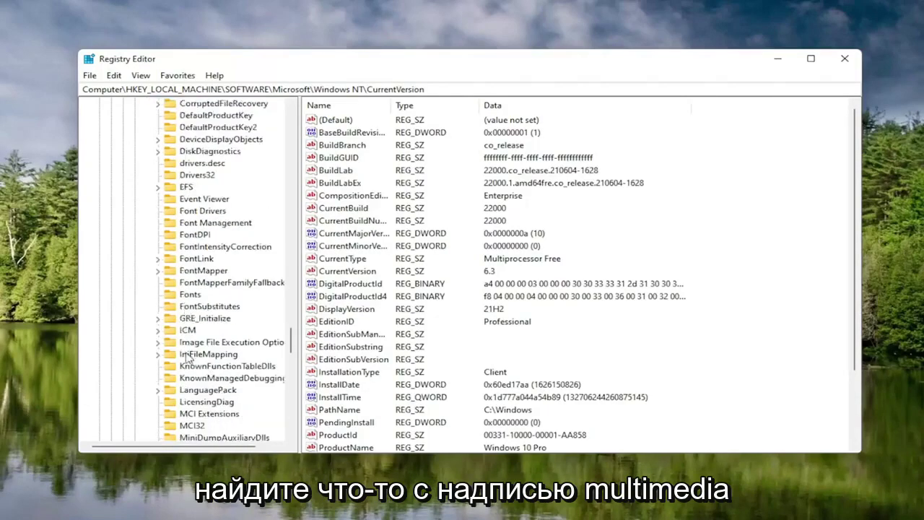
scroll(189, 361, "down", 1)
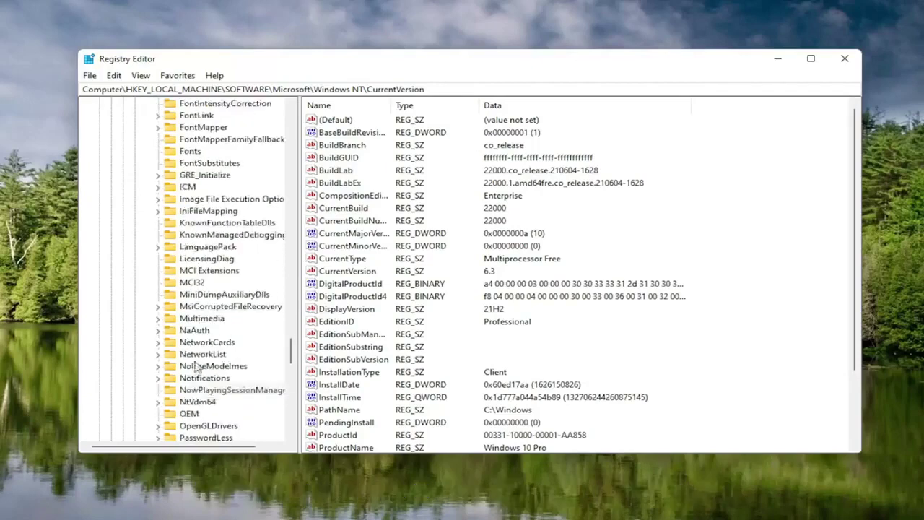
left_click(198, 321)
double_click(196, 320)
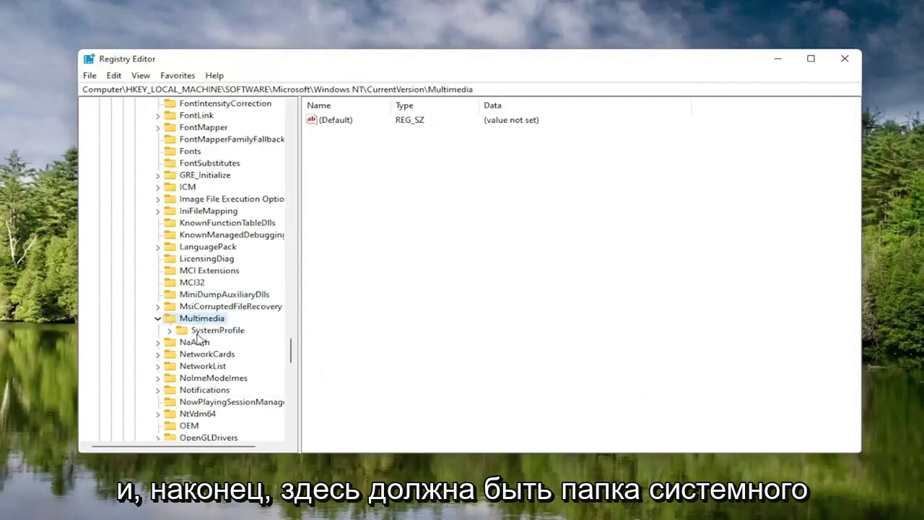
left_click(193, 333)
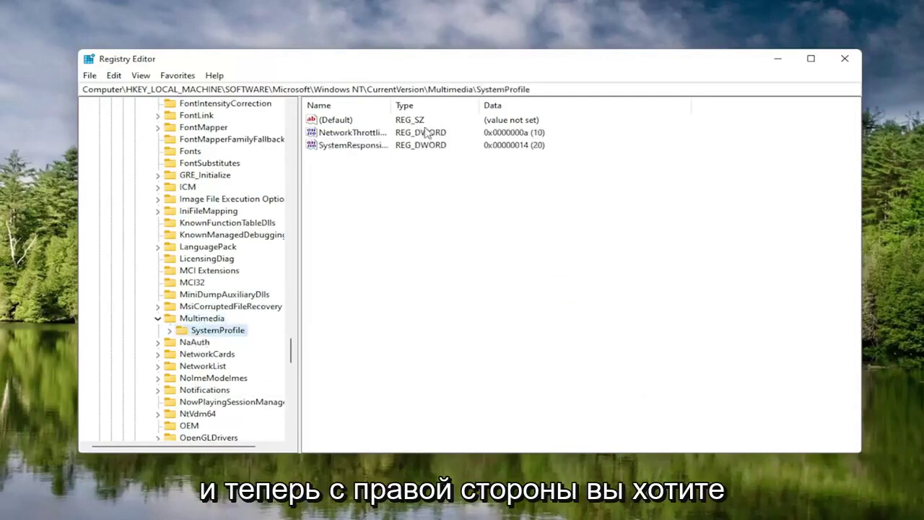
Widen the value name column and set the NetworkThrottlingIndex DWORD in SystemProfile to FFFFFFFF with hexadecimal base.
left_click_drag(391, 105, 479, 105)
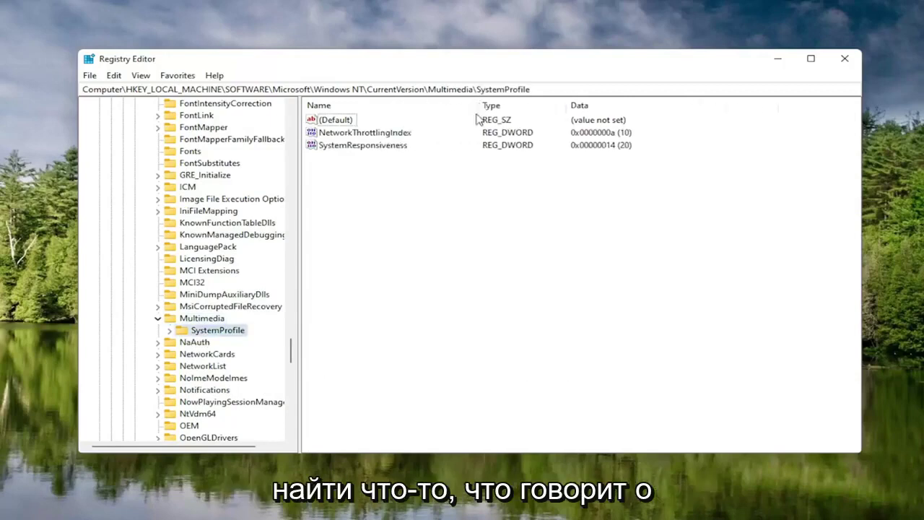
double_click(369, 133)
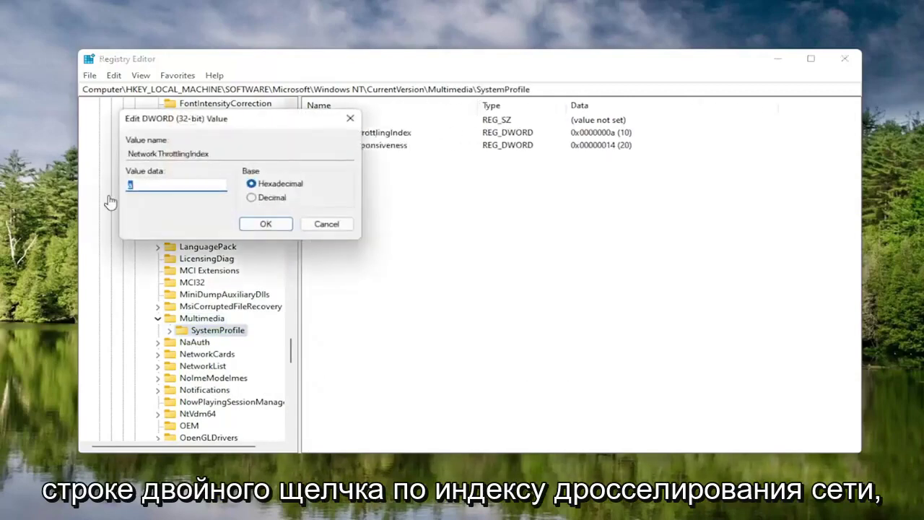
left_click_drag(196, 125, 470, 156)
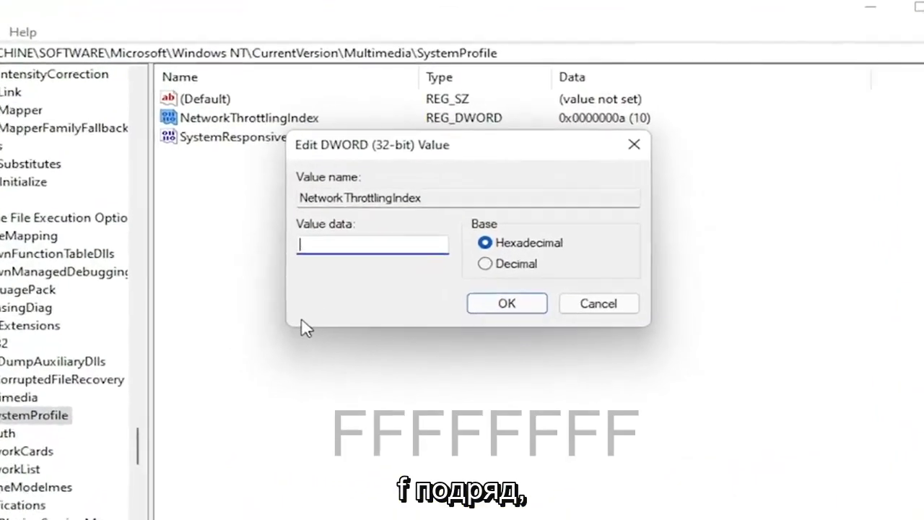
type("FF")
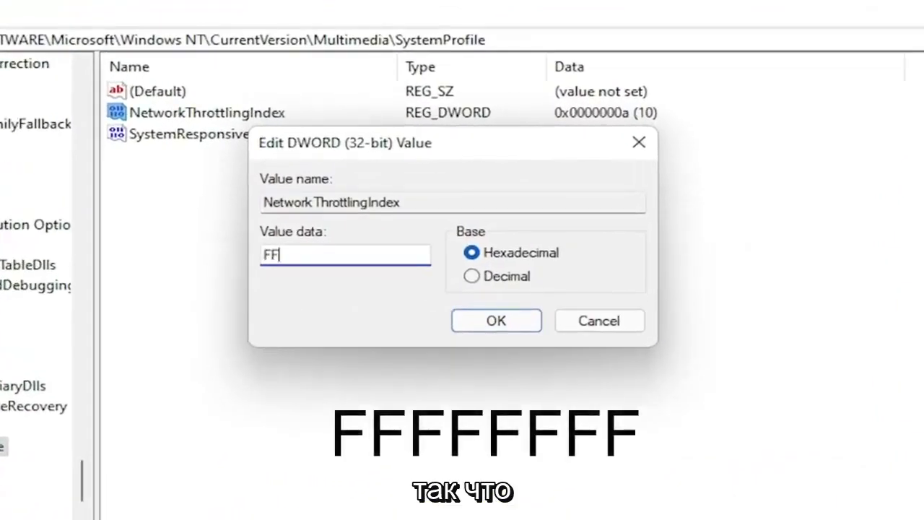
type("FFFFF")
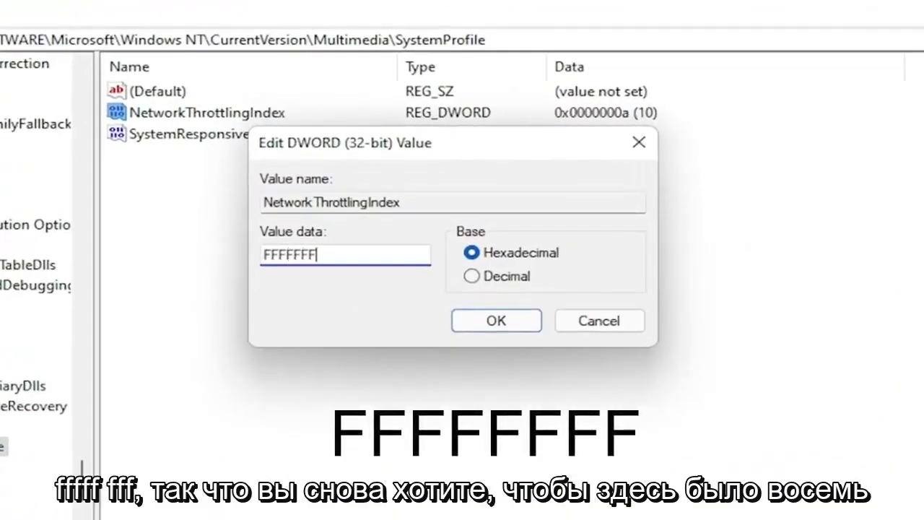
type("F")
key("shift+Left")
key("shift+Left")
key("shift+Left")
key("shift+Left")
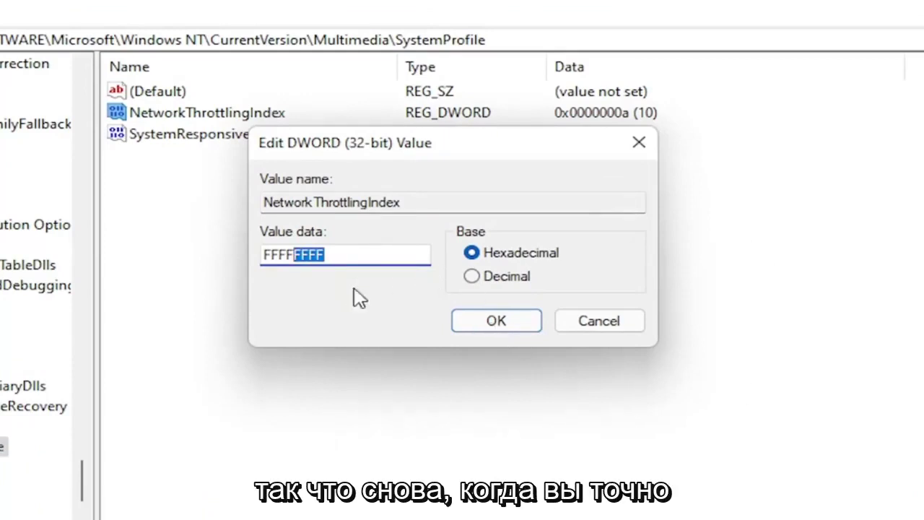
key("End")
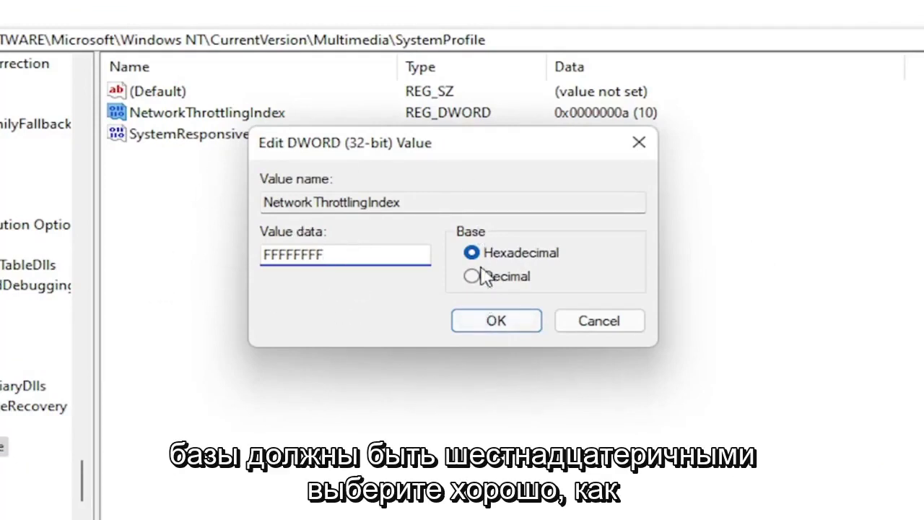
left_click(495, 321)
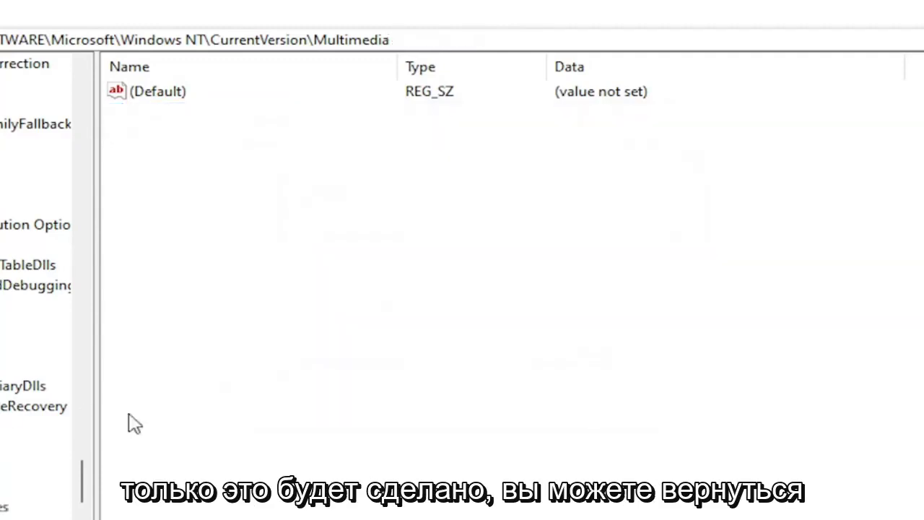
Collapse the expanded Microsoft, SOFTWARE and HKEY_LOCAL_MACHINE branches in the key tree.
scroll(65, 482, "up", 15)
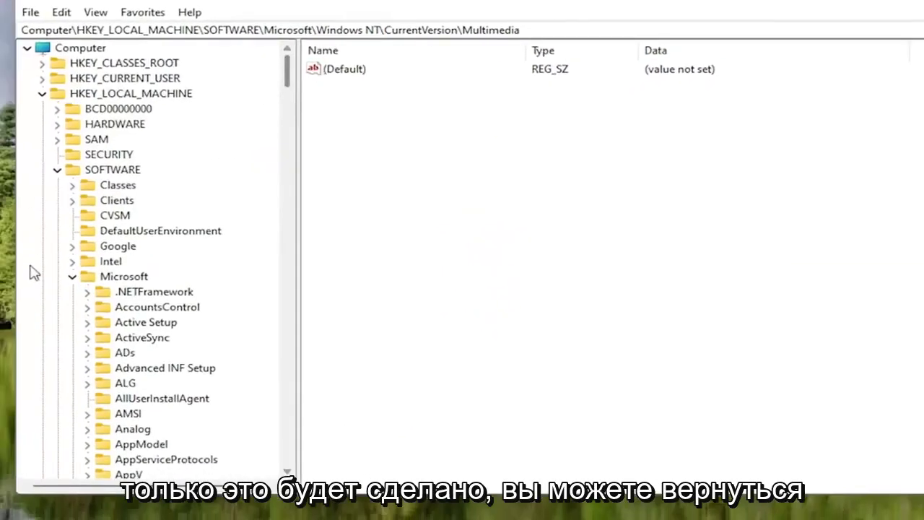
left_click(72, 276)
left_click(57, 170)
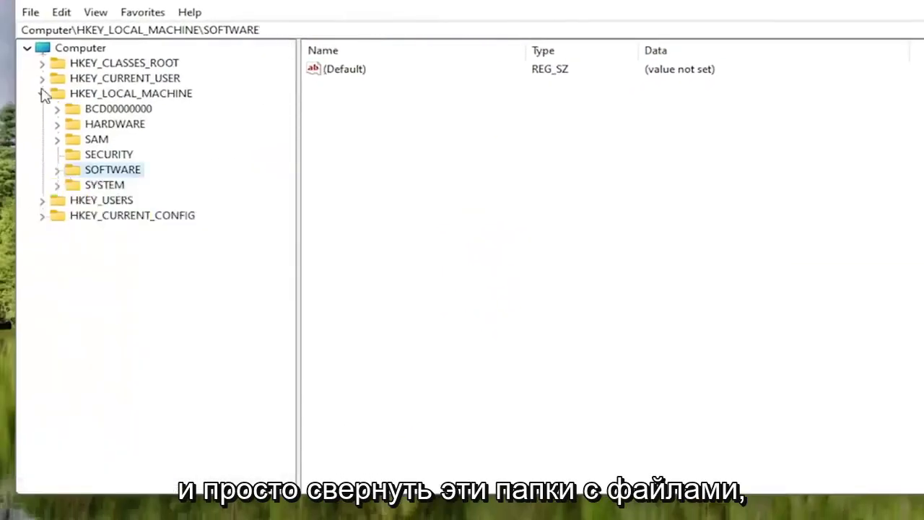
left_click(42, 93)
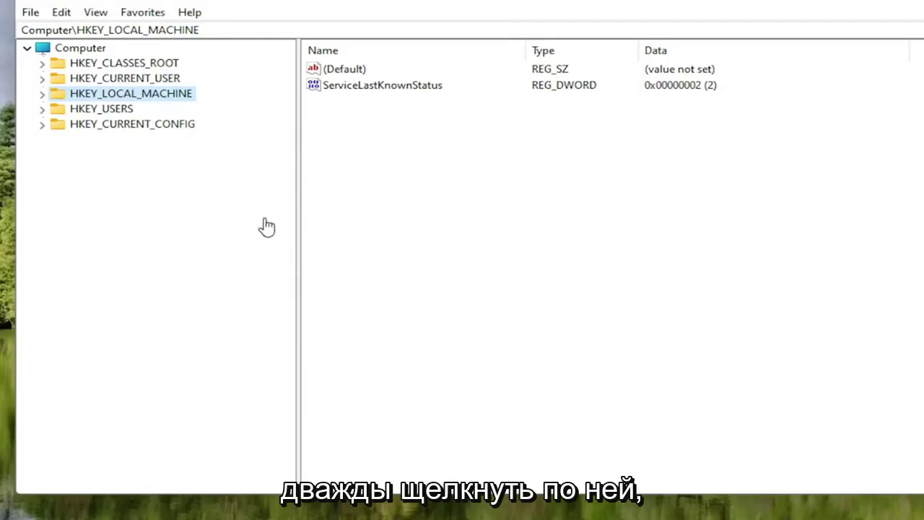
Expand HKEY_LOCAL_MACHINE, SYSTEM and CurrentControlSet in the key tree and open the Services key.
double_click(160, 97)
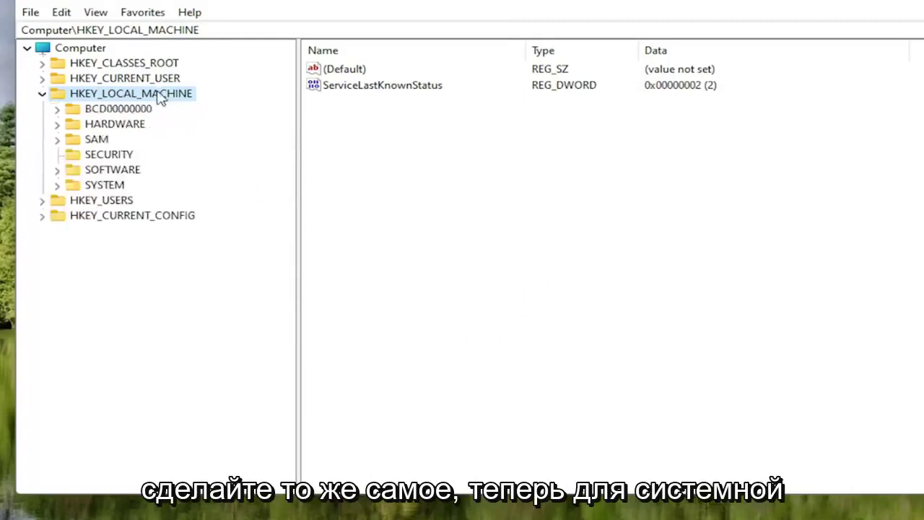
double_click(108, 186)
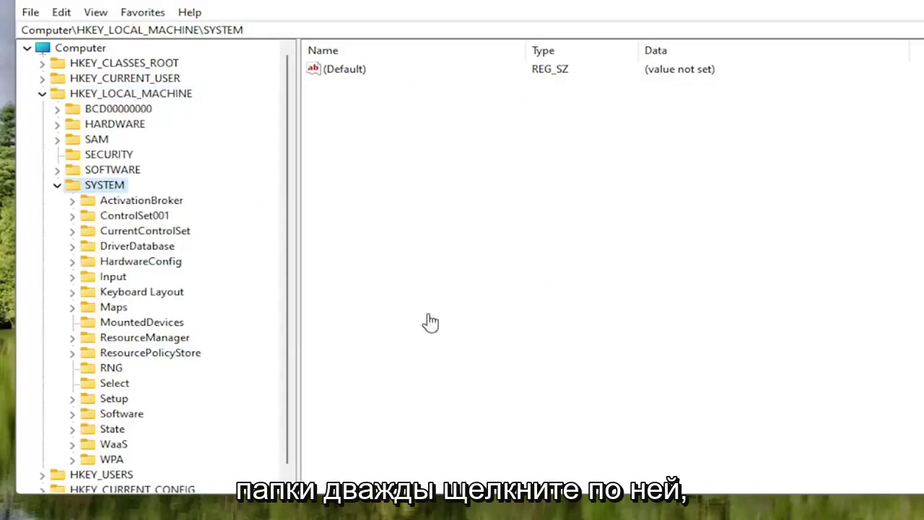
double_click(152, 232)
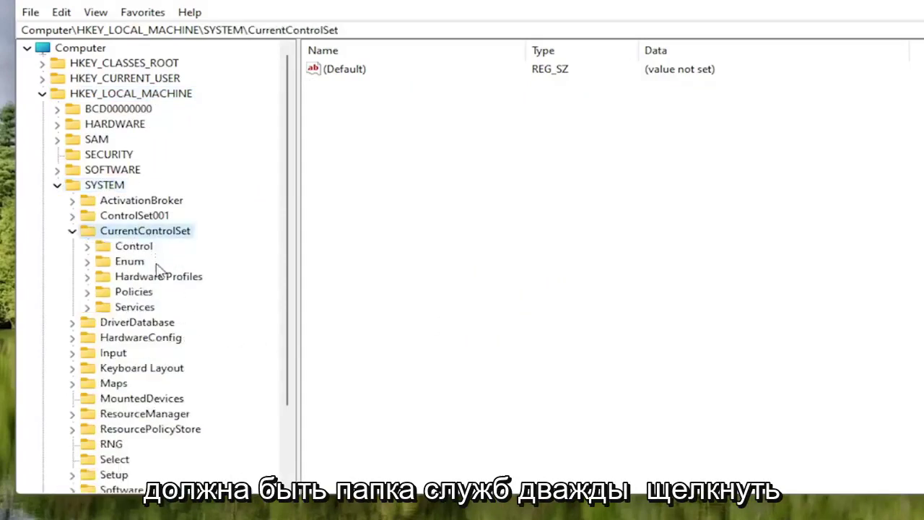
double_click(130, 307)
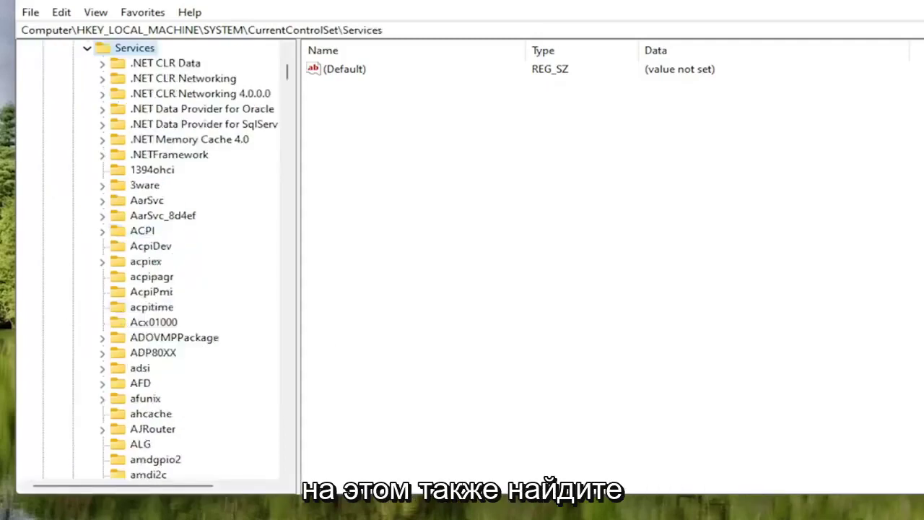
Find and select the Tcpip key among the subkeys of Services.
scroll(152, 280, "down", 8)
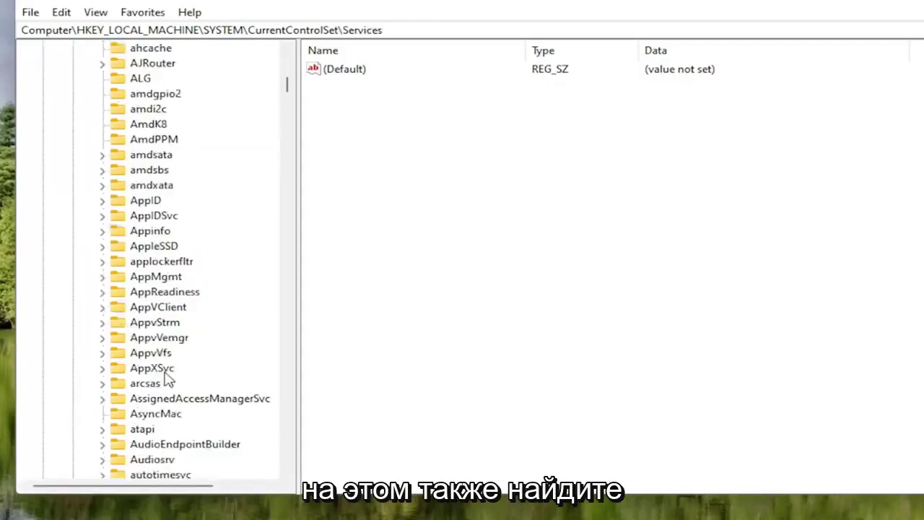
scroll(166, 381, "down", 12)
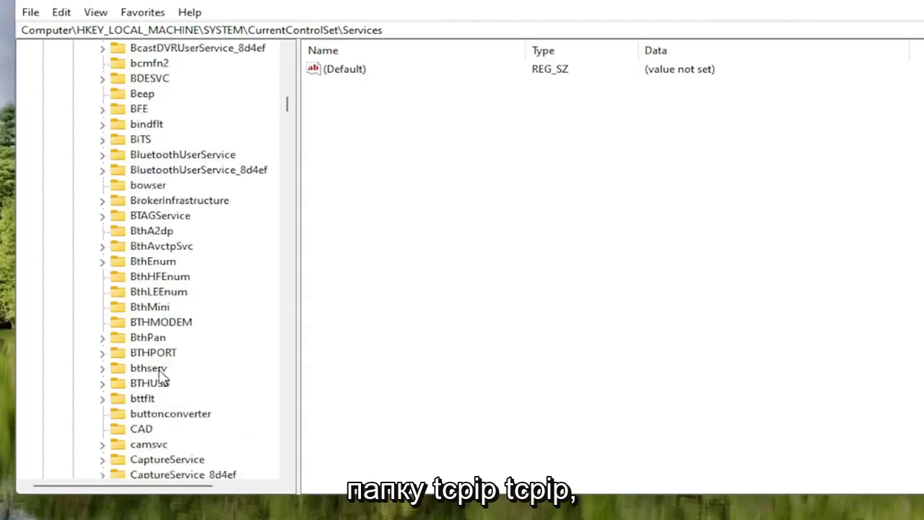
scroll(160, 376, "down", 17)
left_click(160, 338)
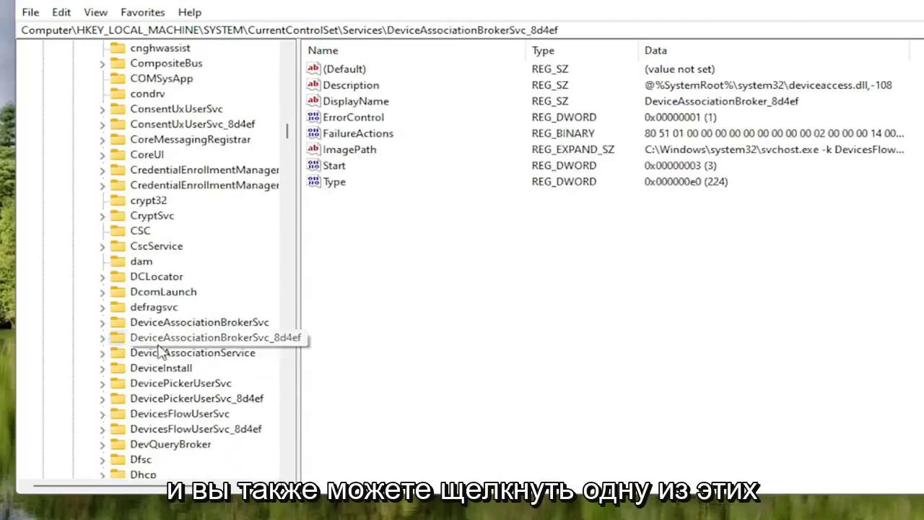
type("tc")
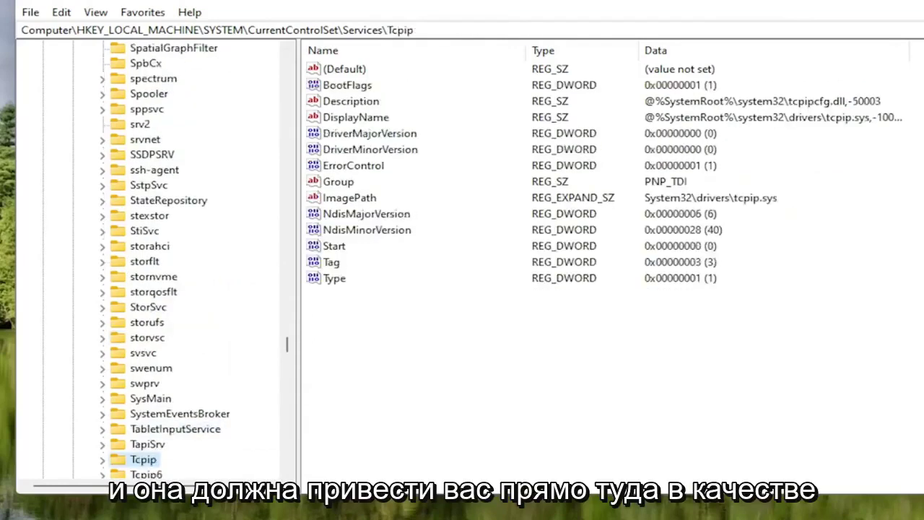
scroll(166, 433, "down", 2)
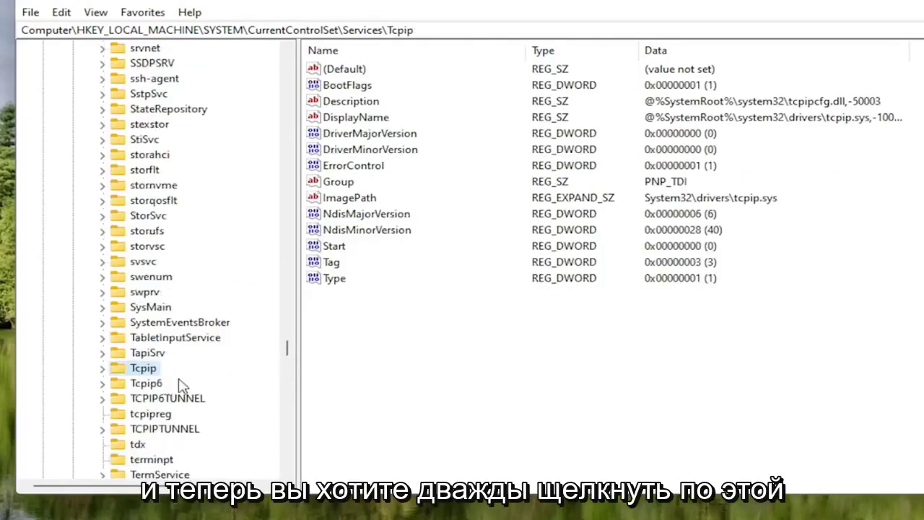
scroll(180, 386, "down", 2)
Expand the Tcpip key, its Parameters subkey and the Interfaces key inside it.
double_click(133, 280)
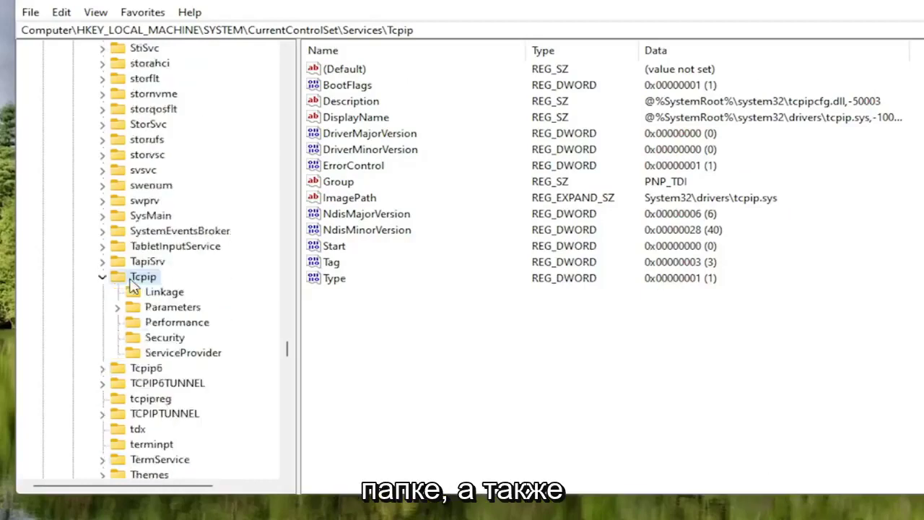
double_click(154, 309)
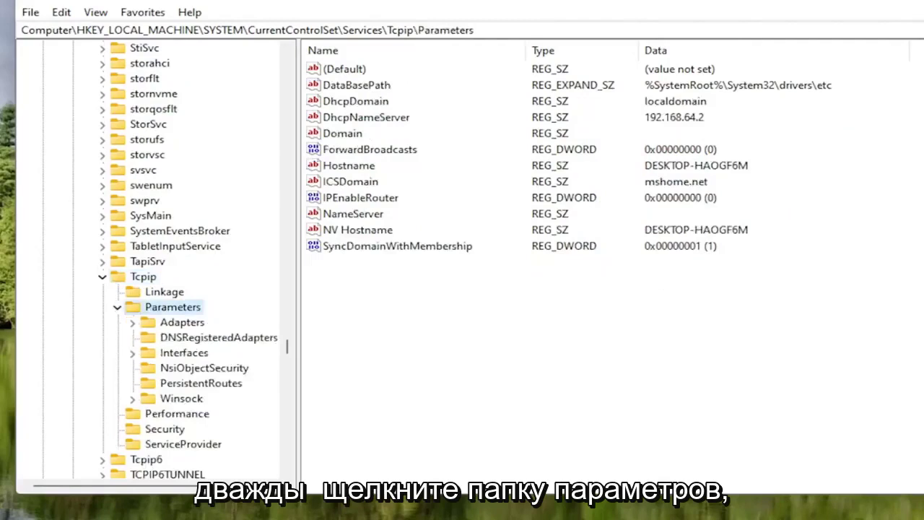
left_click(159, 354)
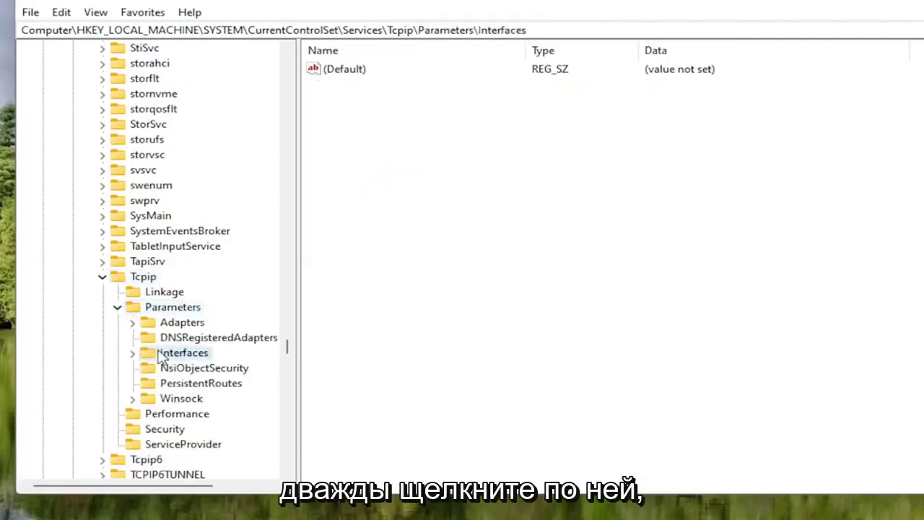
double_click(158, 352)
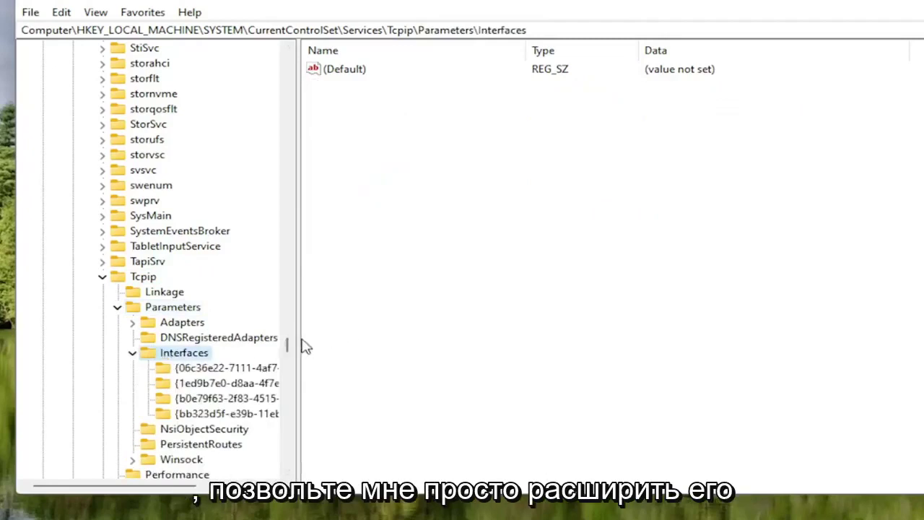
left_click_drag(298, 338, 350, 339)
left_click(243, 368)
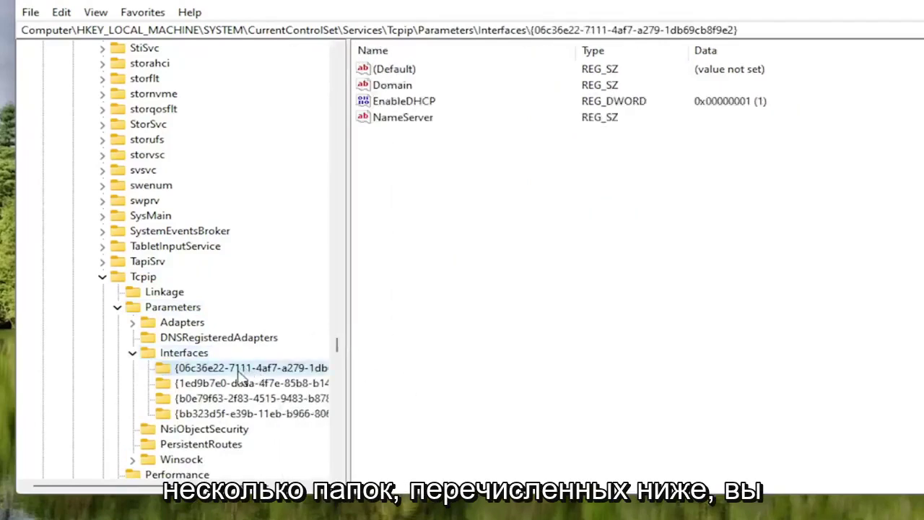
left_click(244, 382)
left_click(235, 397)
left_click(228, 415)
left_click(217, 399)
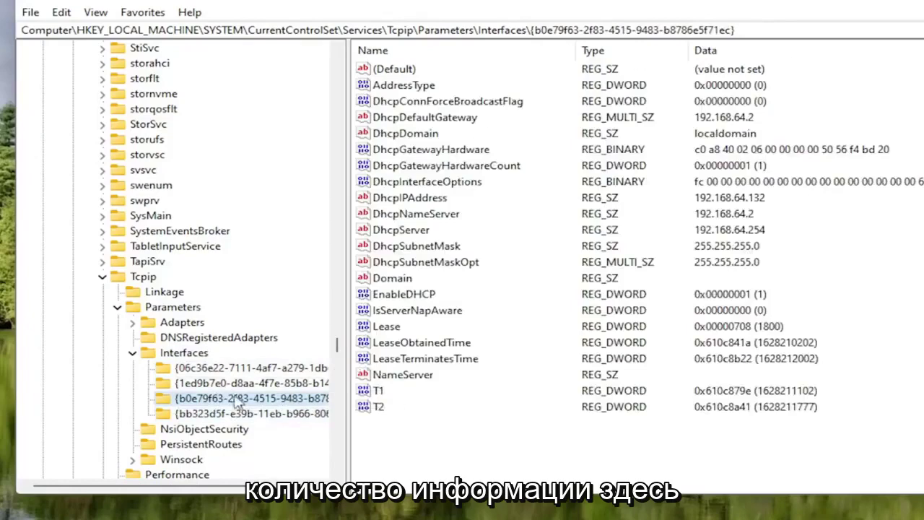
left_click(216, 414)
left_click(217, 382)
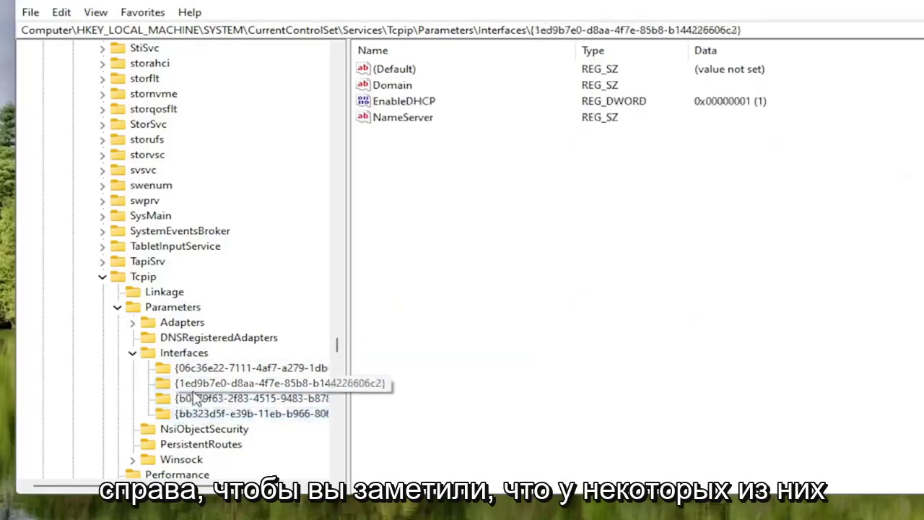
left_click(216, 398)
left_click(238, 368)
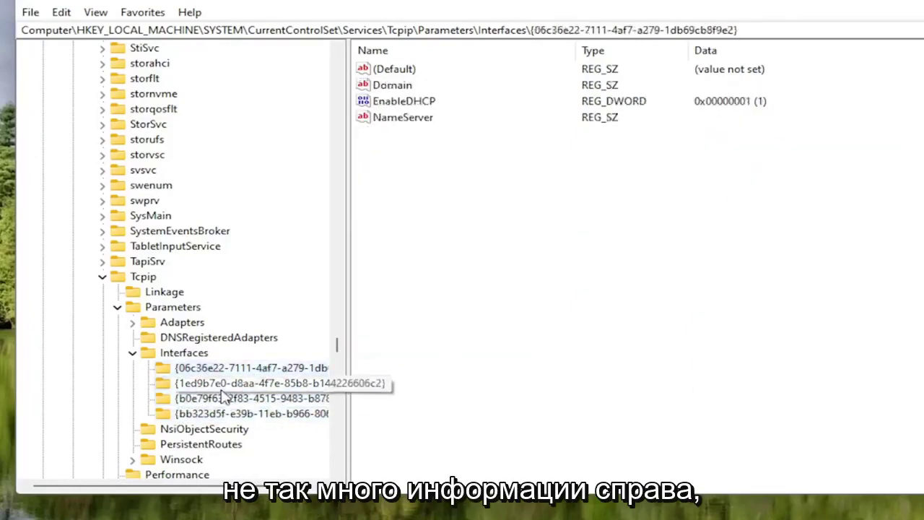
left_click(210, 398)
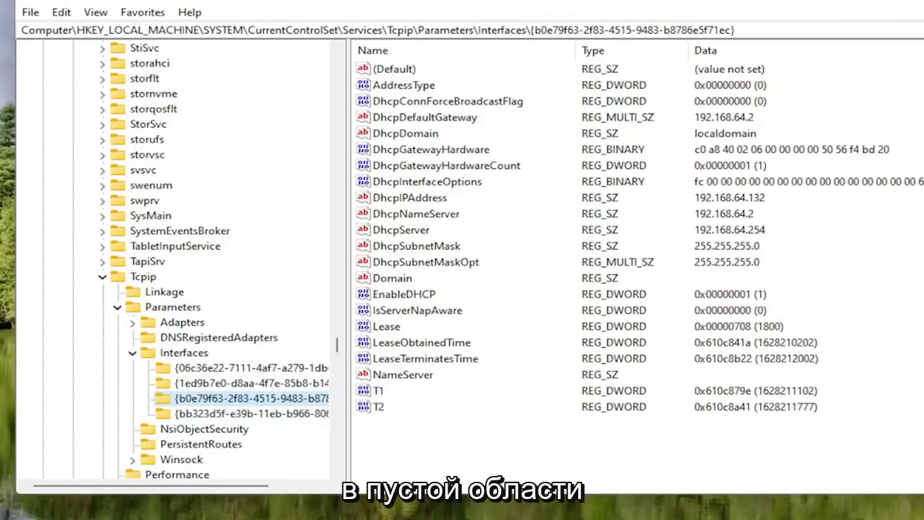
Create a DWORD (32-bit) value named TCPackFrequency in the selected interface key.
right_click(401, 440)
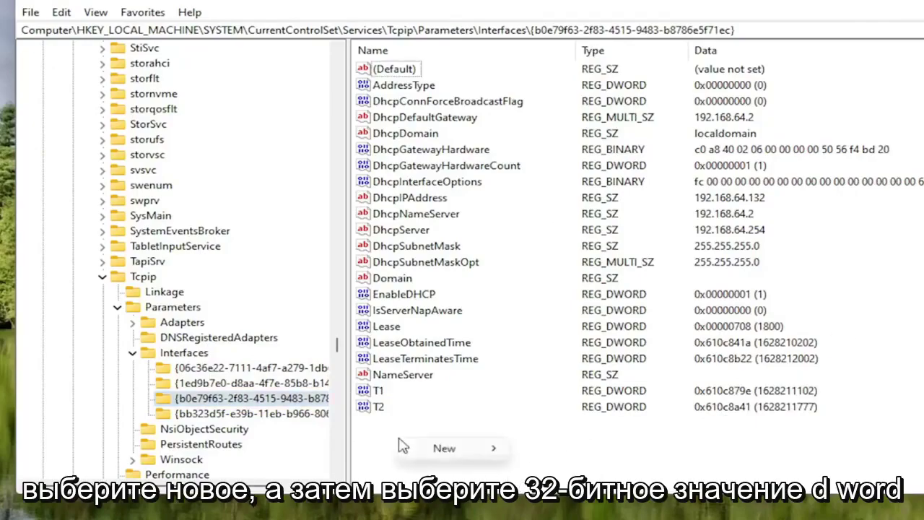
mouse_move(451, 448)
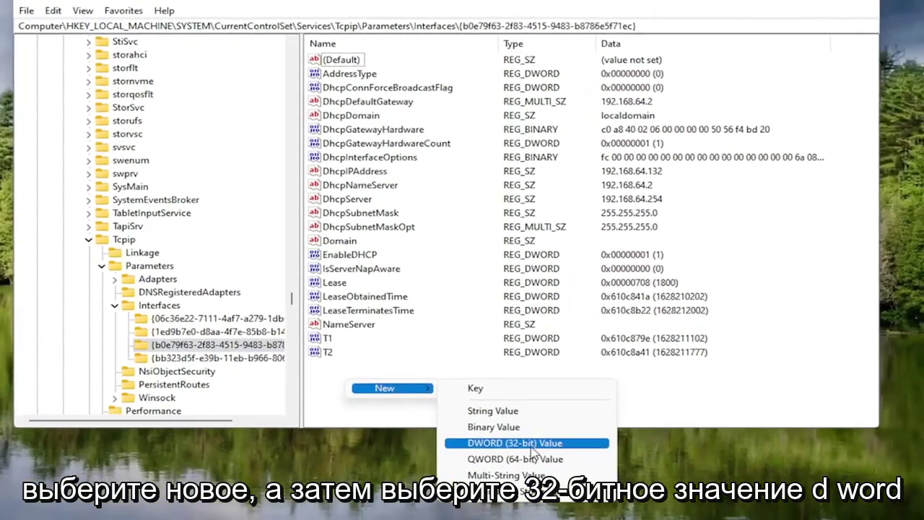
left_click(527, 444)
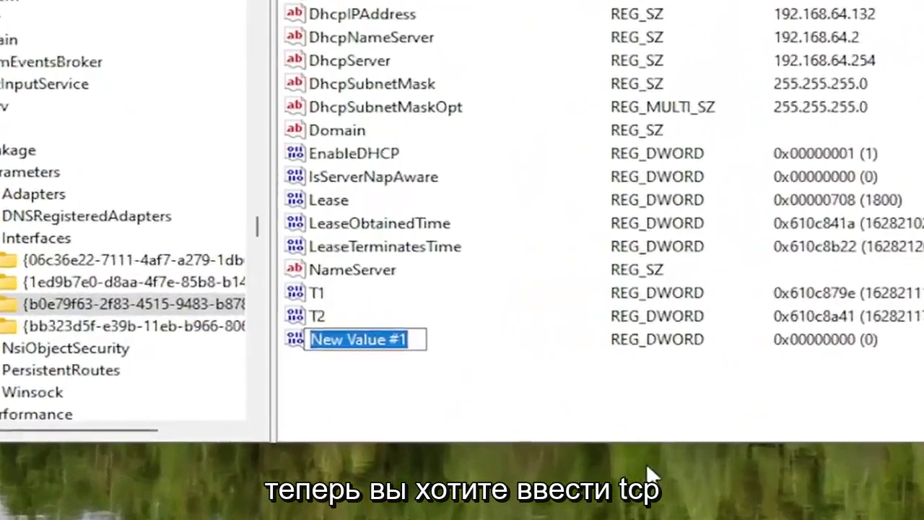
type("TCP")
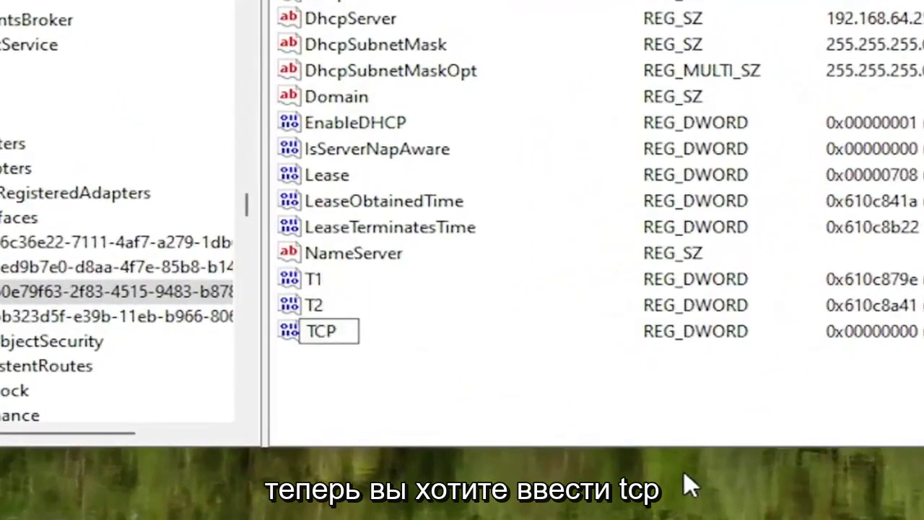
type("ack")
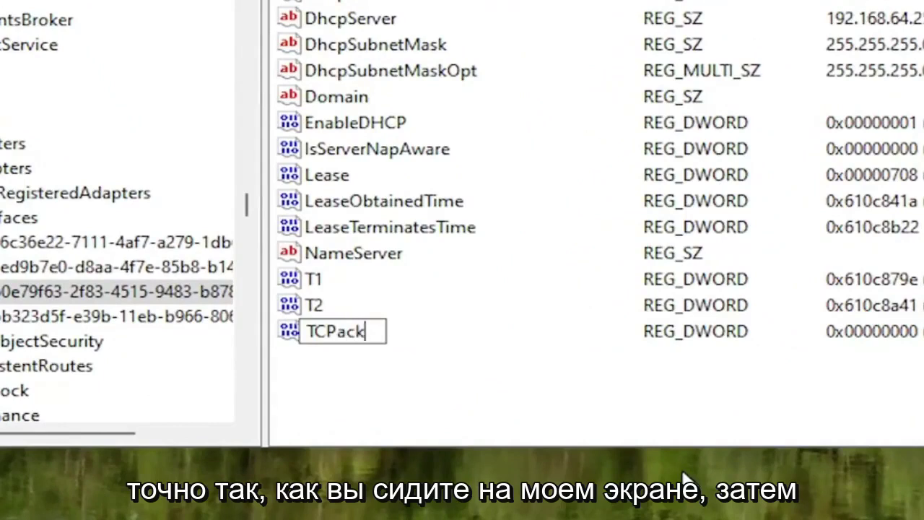
type("Freq")
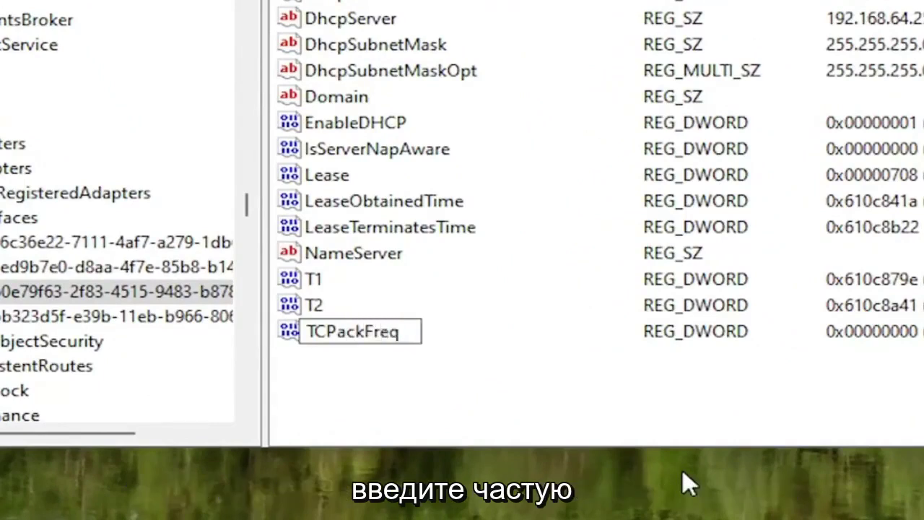
type("uebnc")
key("BackSpace")
key("BackSpace")
key("BackSpace")
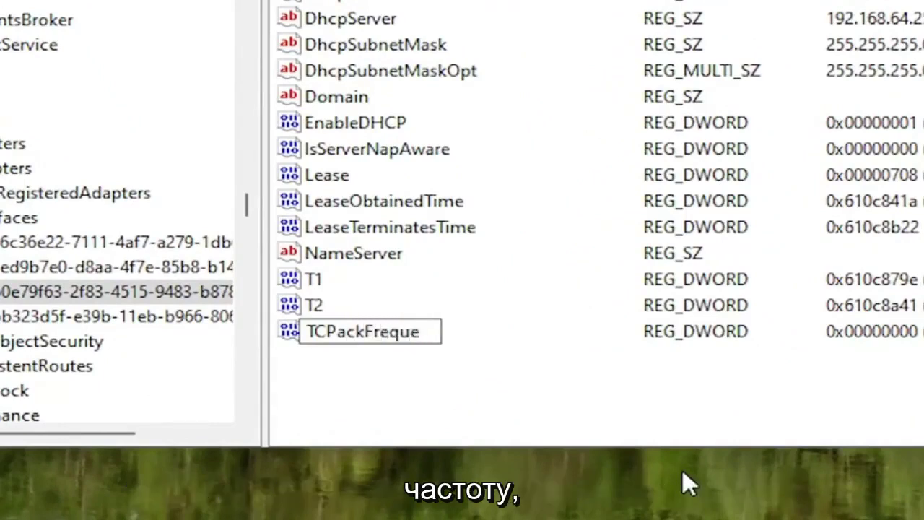
type("ncy")
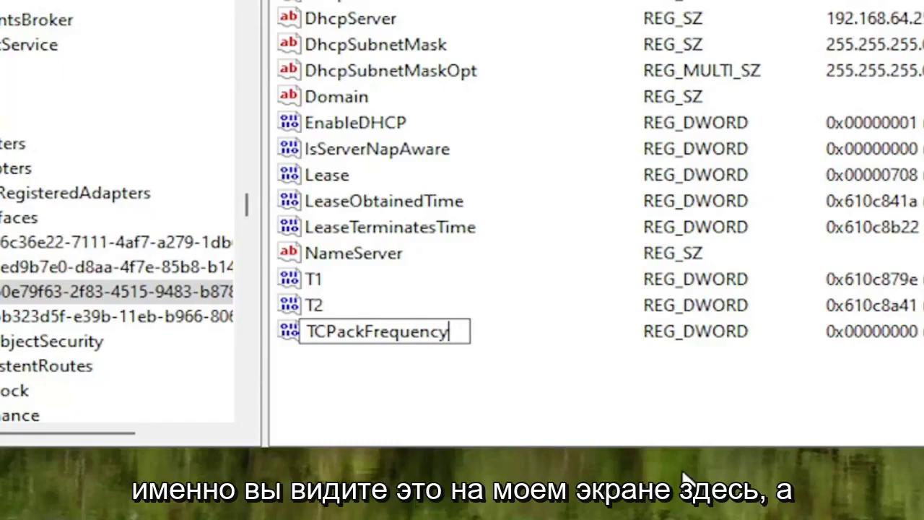
key("Return")
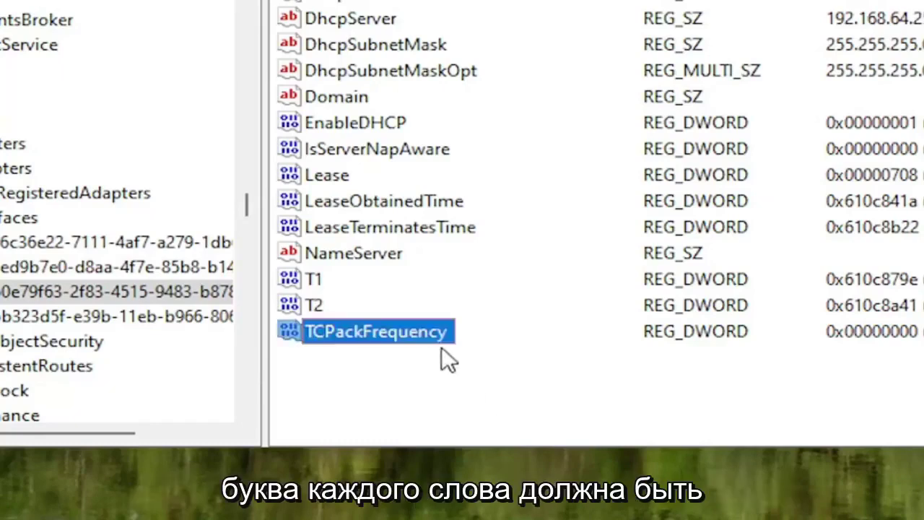
Add a second DWORD (32-bit) value named TCPNoDelay to the same interface key.
left_click(390, 377)
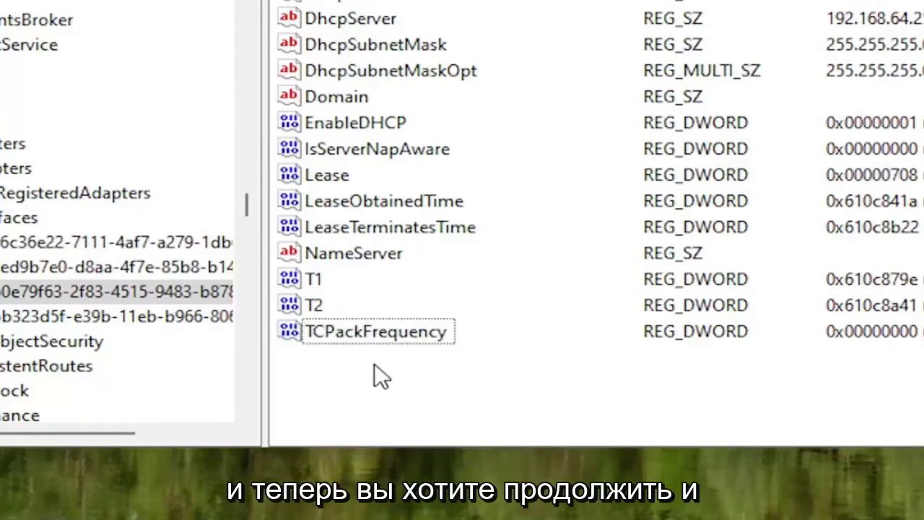
right_click(374, 366)
mouse_move(412, 381)
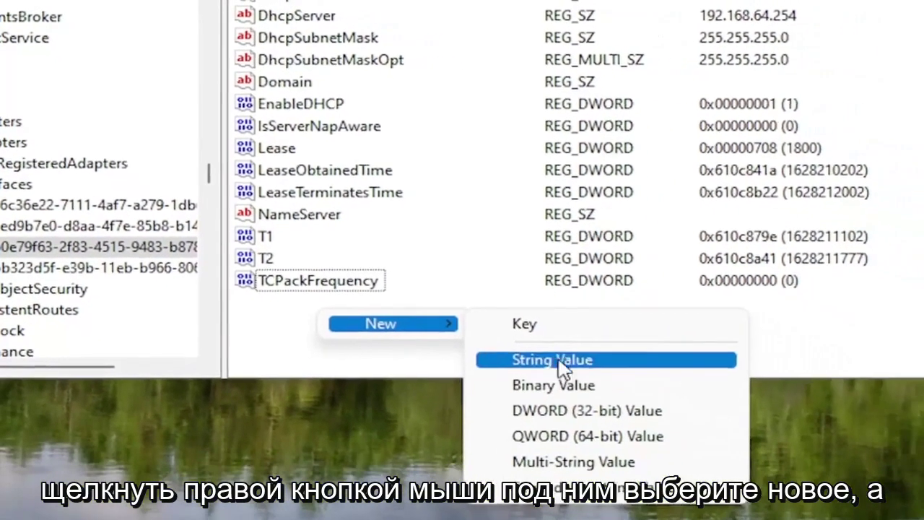
left_click(557, 409)
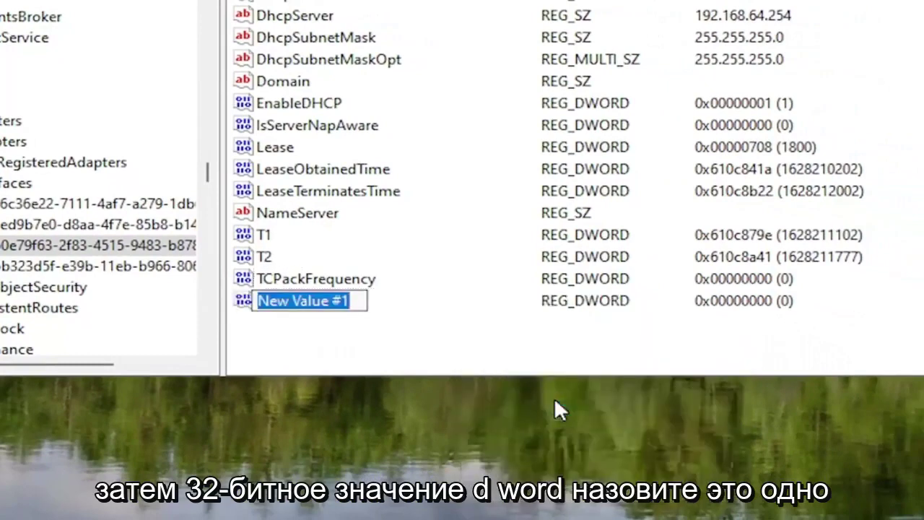
type("TCP")
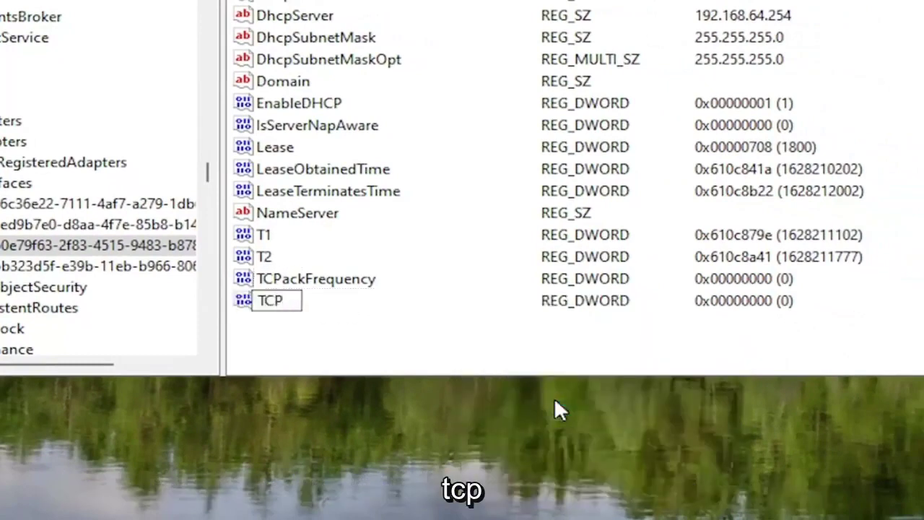
type("NoDelay")
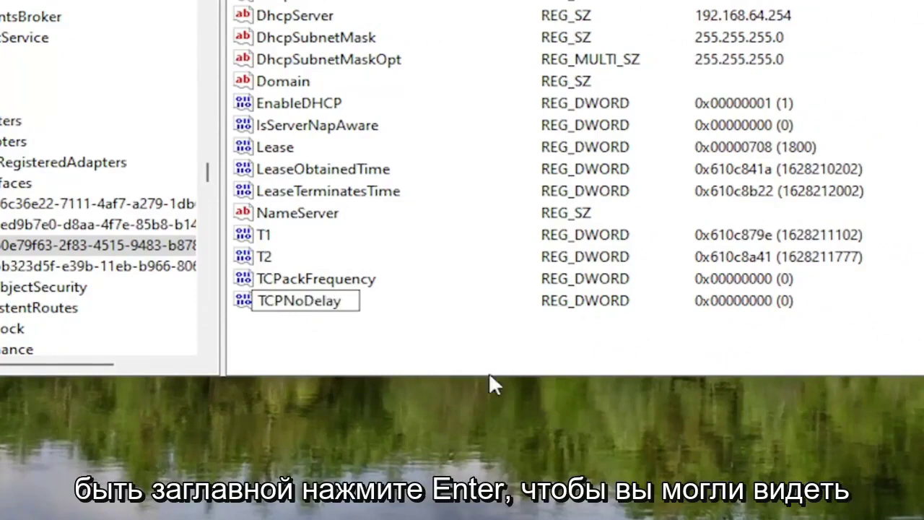
key("Return")
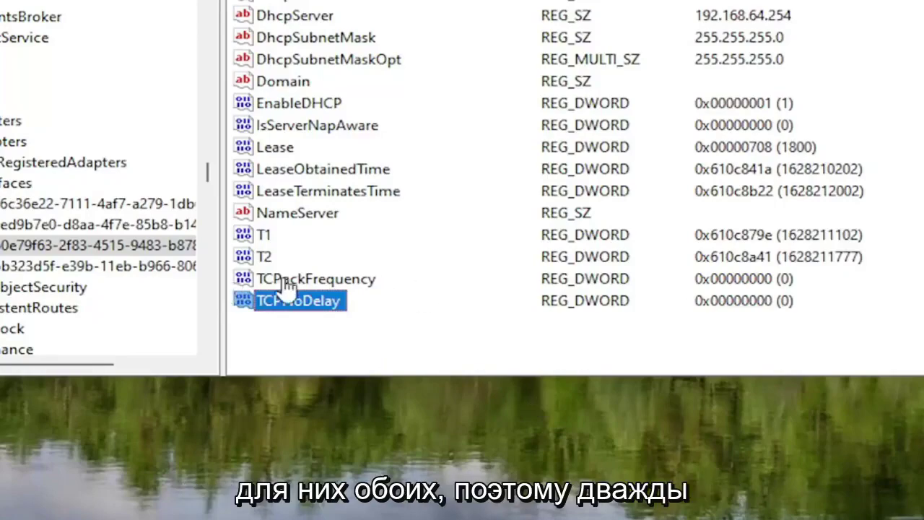
Set the value data of both TCPackFrequency and TCPNoDelay to 1 with hexadecimal base.
double_click(340, 281)
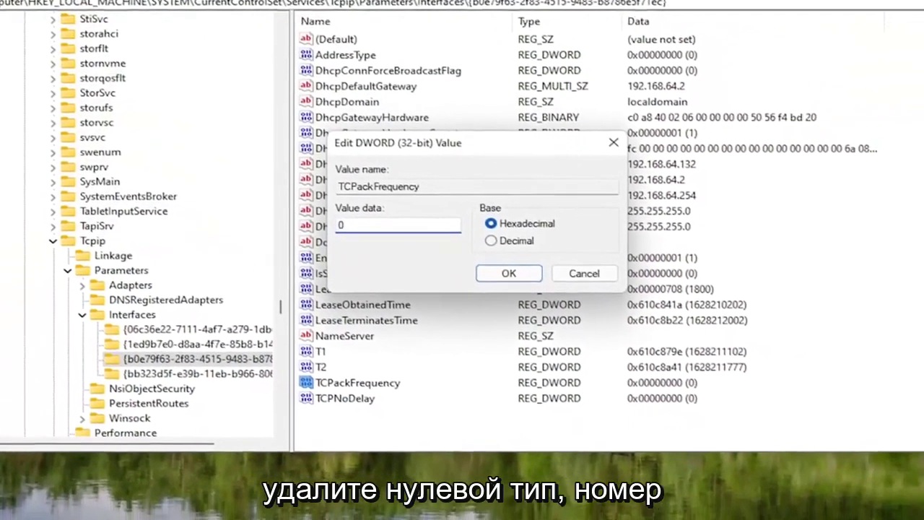
type("1")
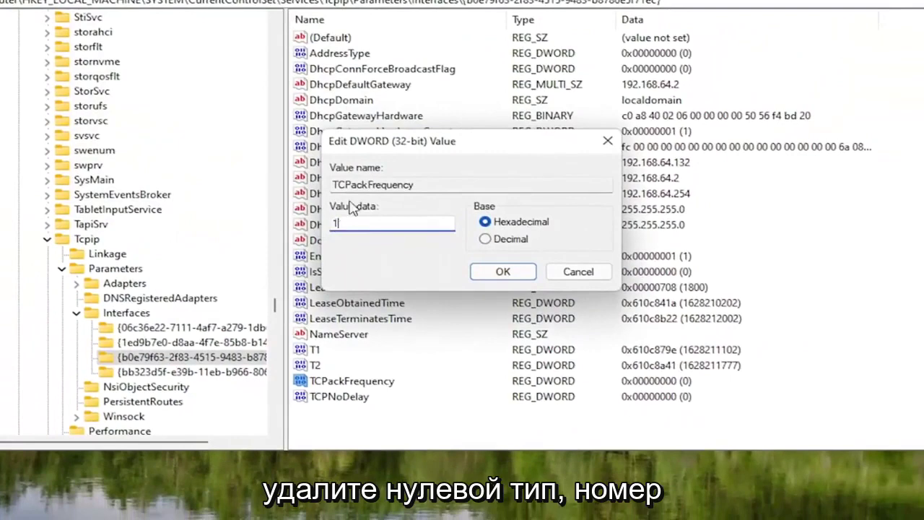
left_click(476, 278)
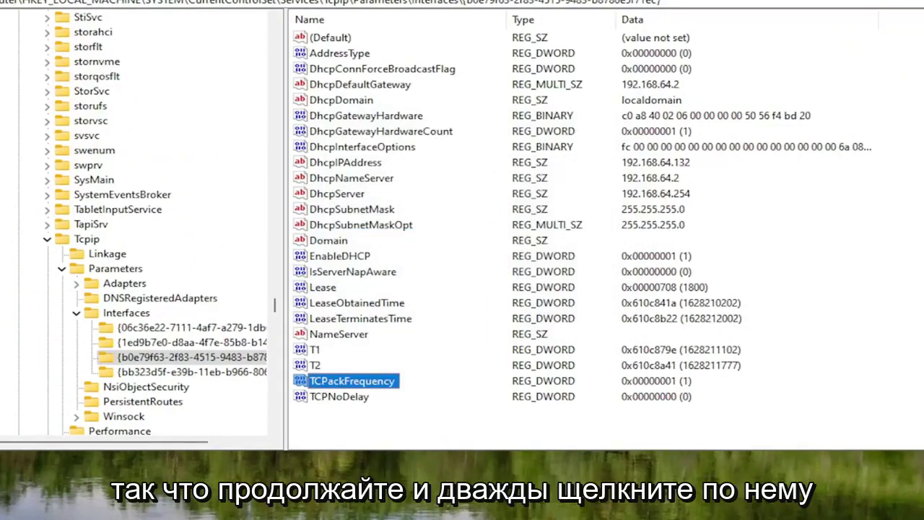
double_click(340, 399)
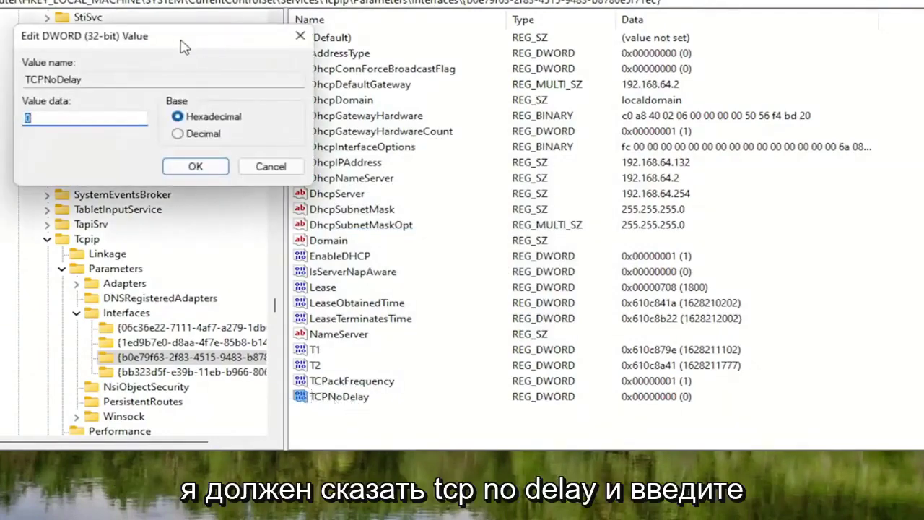
left_click_drag(184, 47, 432, 151)
type("1")
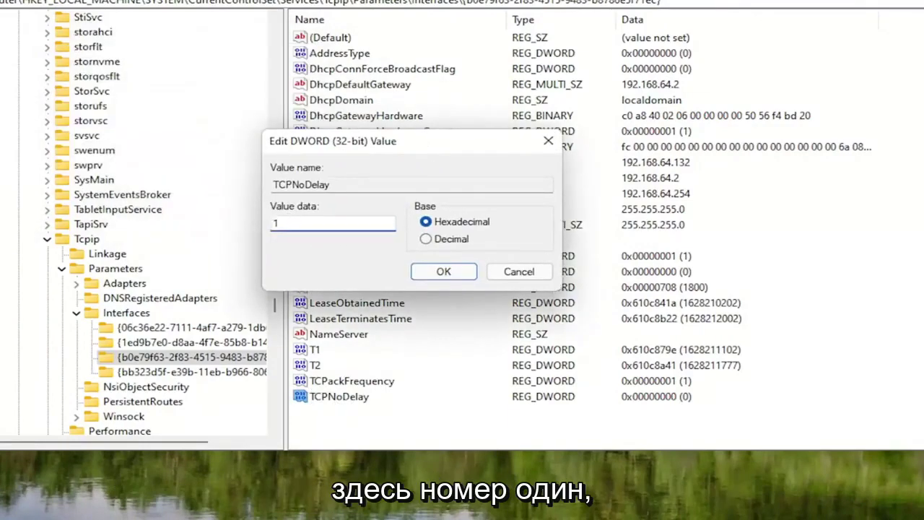
left_click(457, 273)
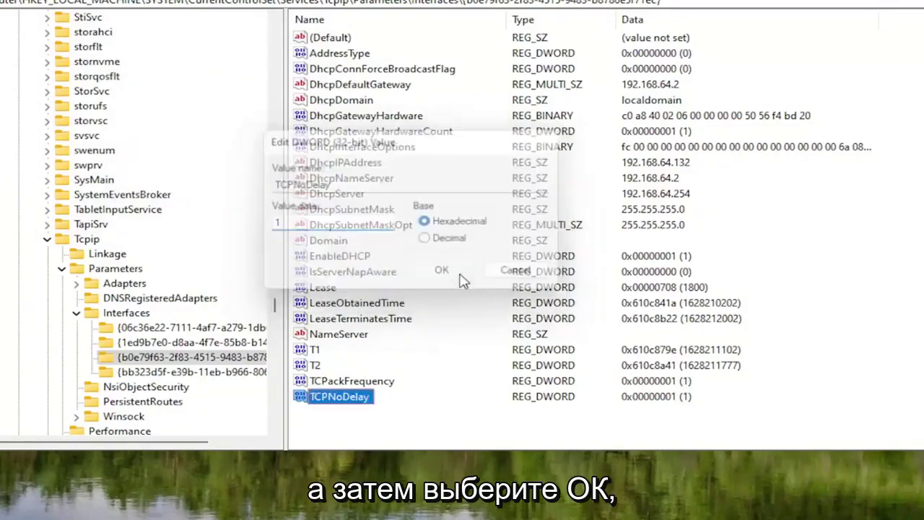
Collapse the Interfaces, Parameters, Tcpip, Services, CurrentControlSet and SYSTEM keys in the tree.
left_click(76, 313)
left_click(62, 268)
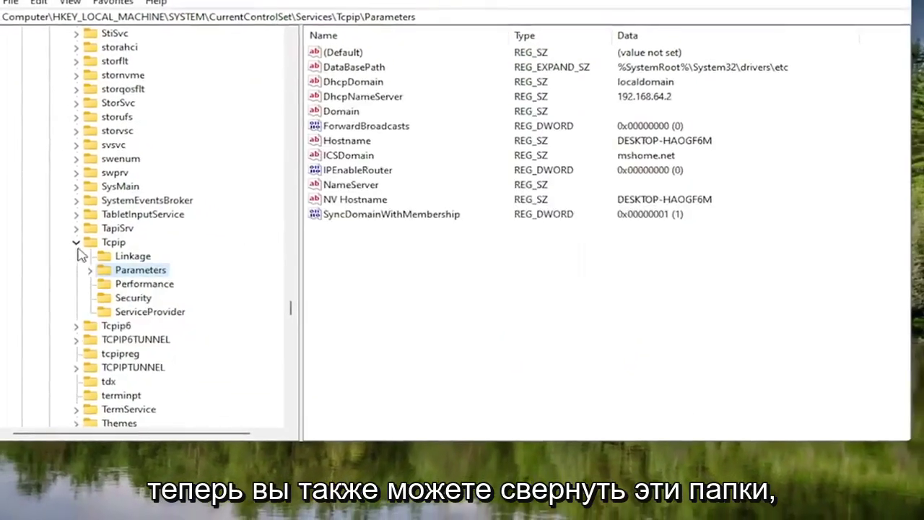
left_click(47, 239)
scroll(93, 251, "up", 7)
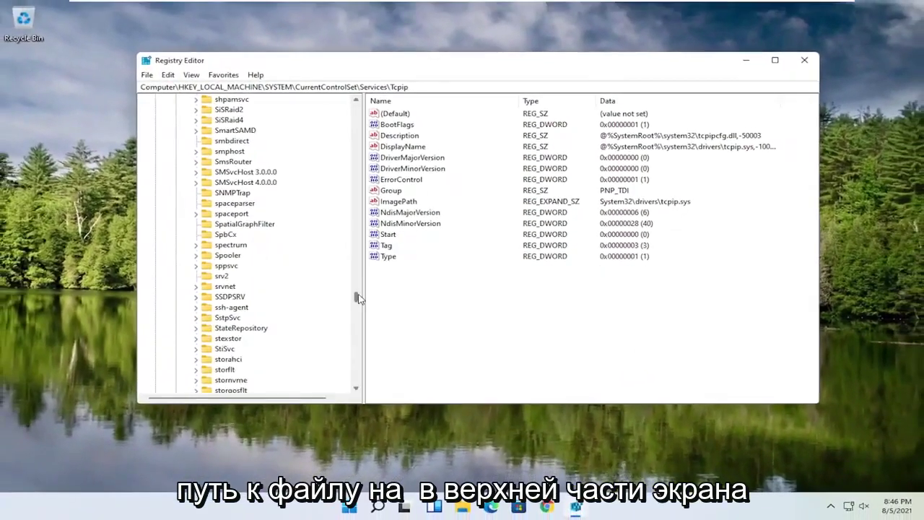
left_click_drag(335, 298, 165, 50)
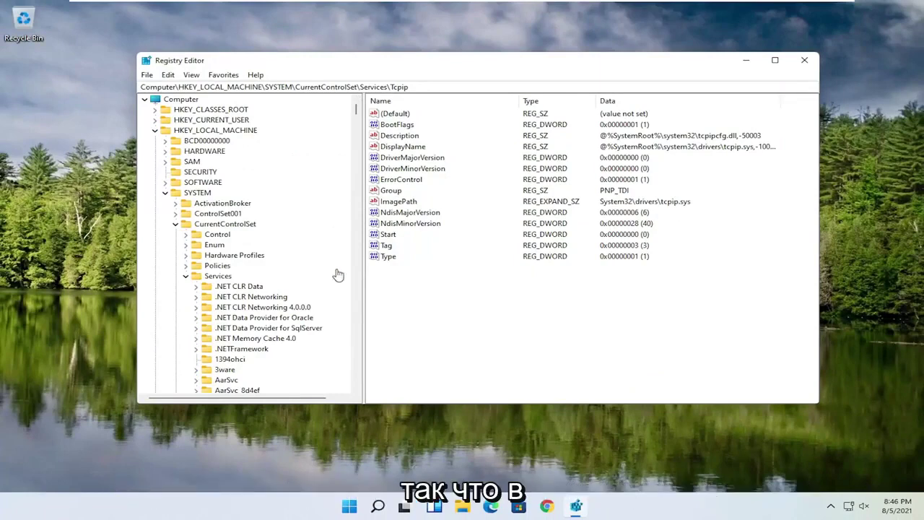
left_click(186, 276)
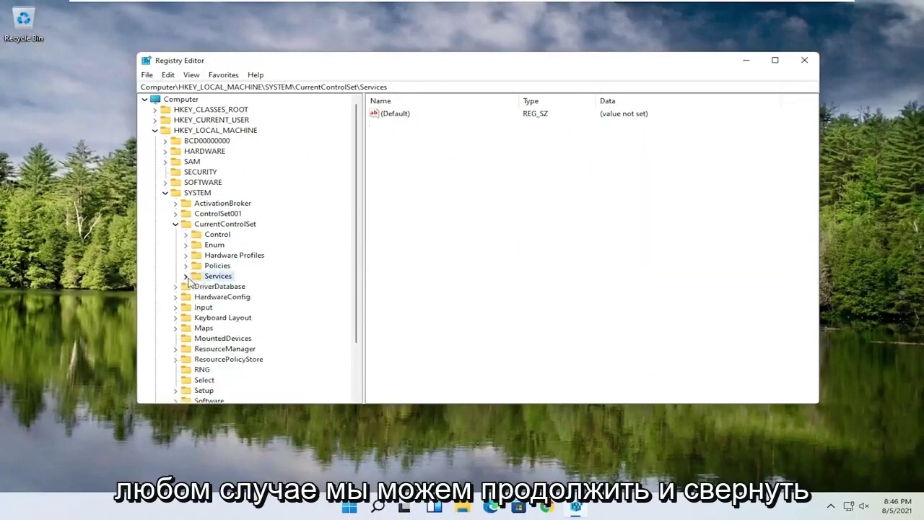
left_click(175, 223)
left_click(165, 193)
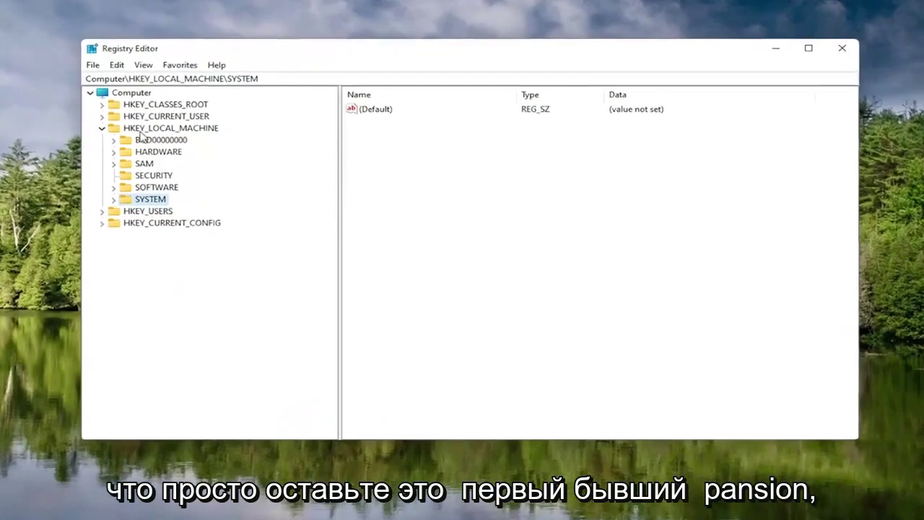
Expand the SOFTWARE key under HKEY_LOCAL_MACHINE and the Microsoft key inside it.
left_click(144, 128)
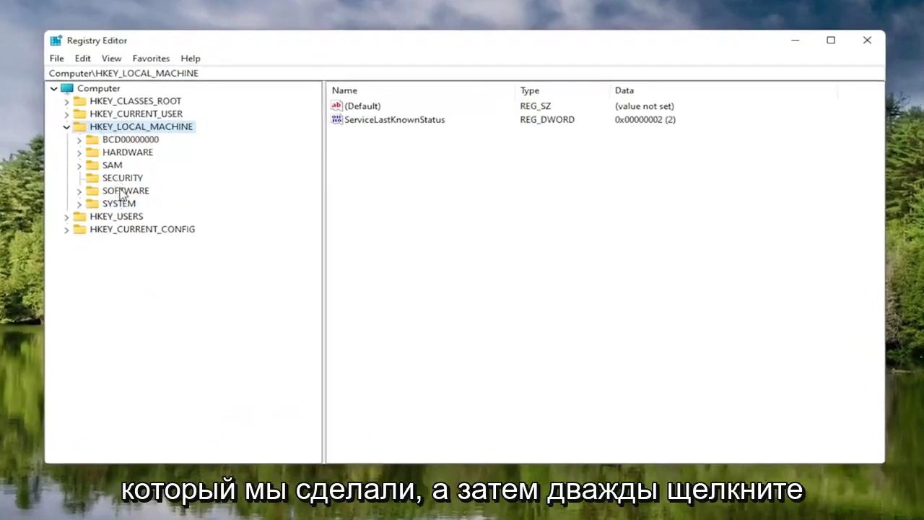
double_click(122, 191)
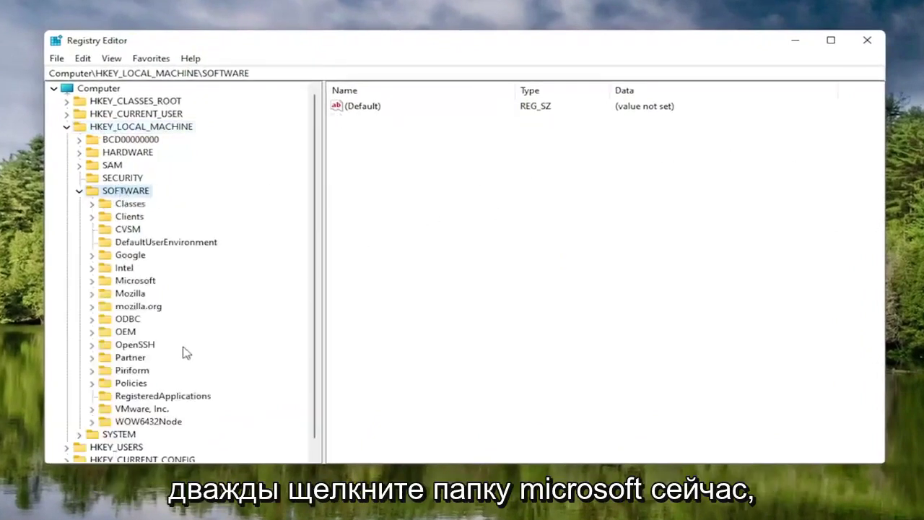
double_click(131, 281)
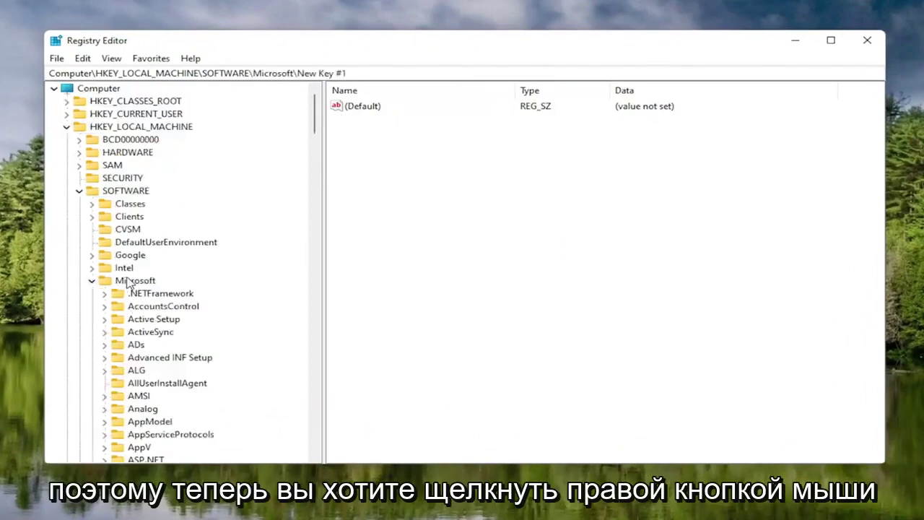
Create a new subkey directly under the Microsoft key.
right_click(123, 283)
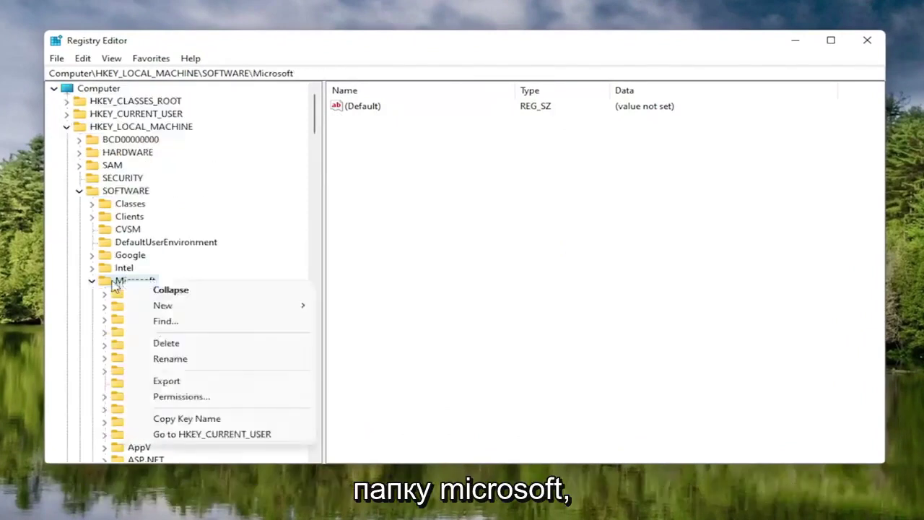
left_click(113, 285)
right_click(123, 281)
left_click(171, 311)
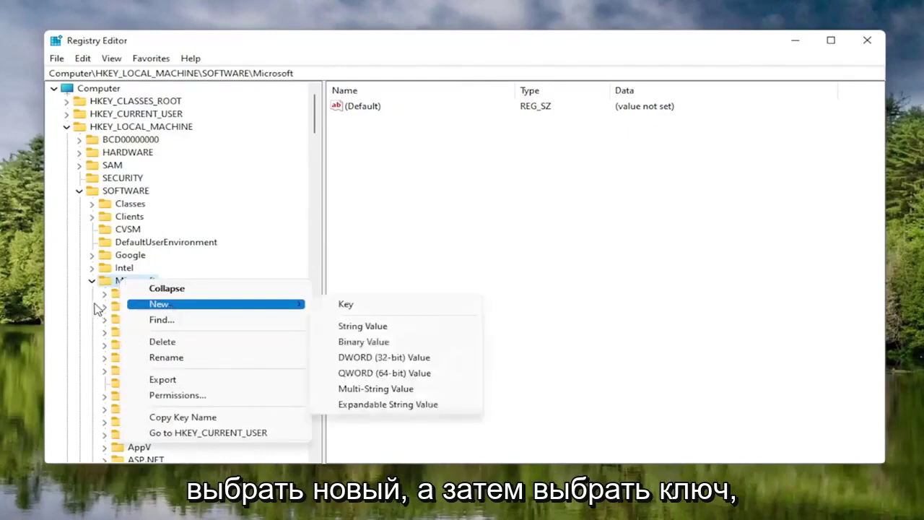
left_click(346, 304)
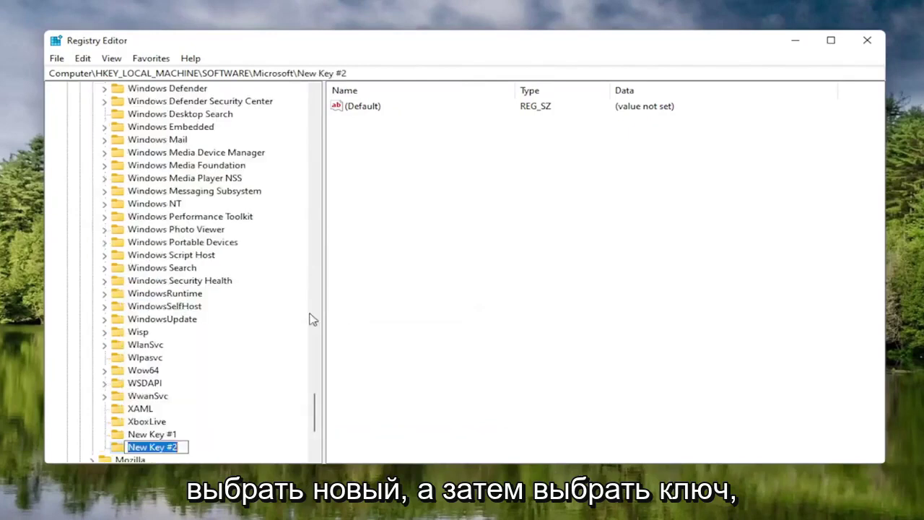
Delete the surplus New Key #1 from the Microsoft key and confirm the deletion.
scroll(239, 337, "down", 3)
left_click(152, 397)
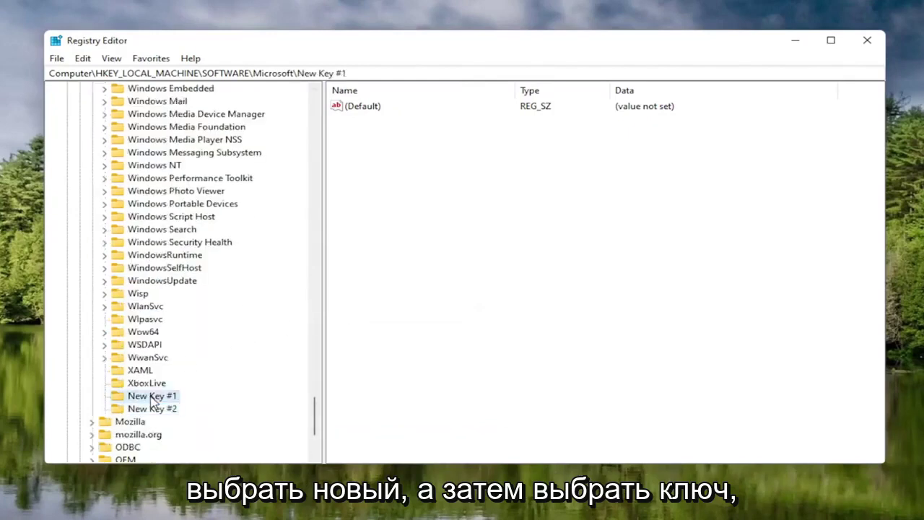
key("Delete")
key("Return")
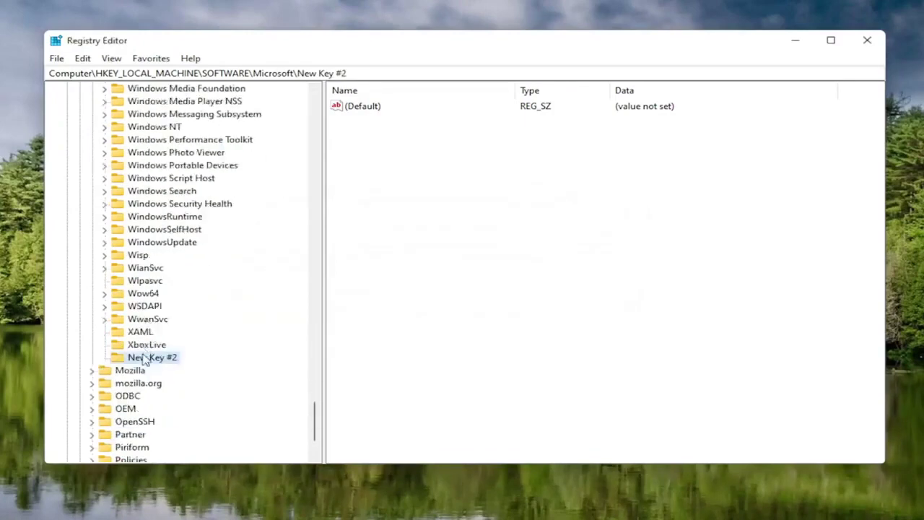
Rename the remaining New Key #2 under Microsoft as New Key #1.
right_click(145, 359)
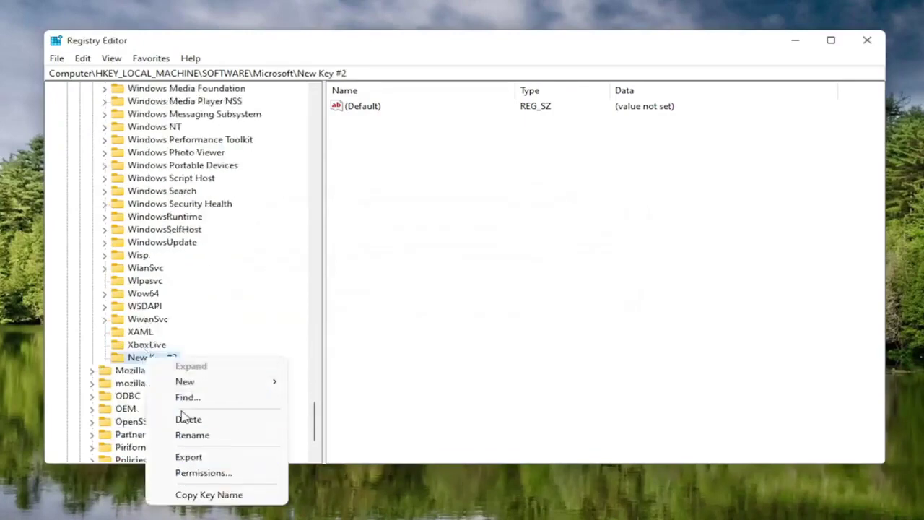
left_click(192, 434)
key("End")
type("1")
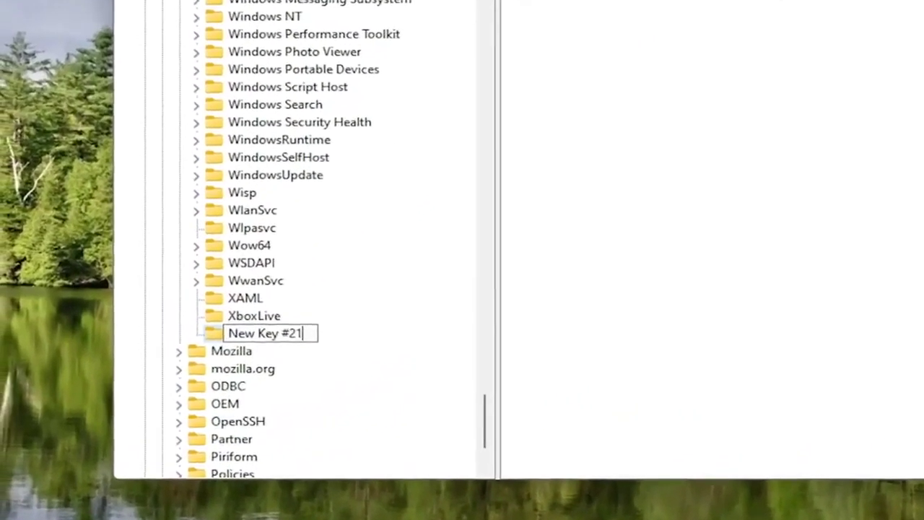
key("Left")
key("BackSpace")
key("Return")
scroll(297, 237, "up", 8)
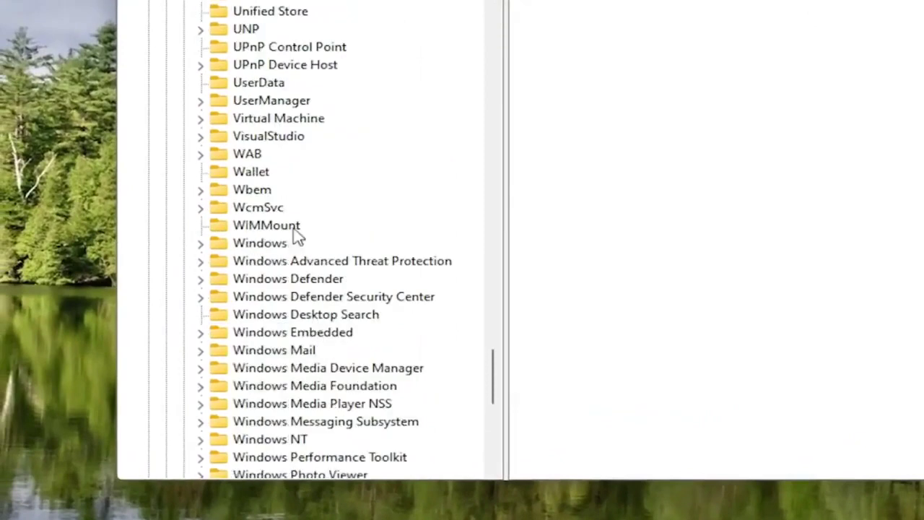
scroll(286, 301, "down", 9)
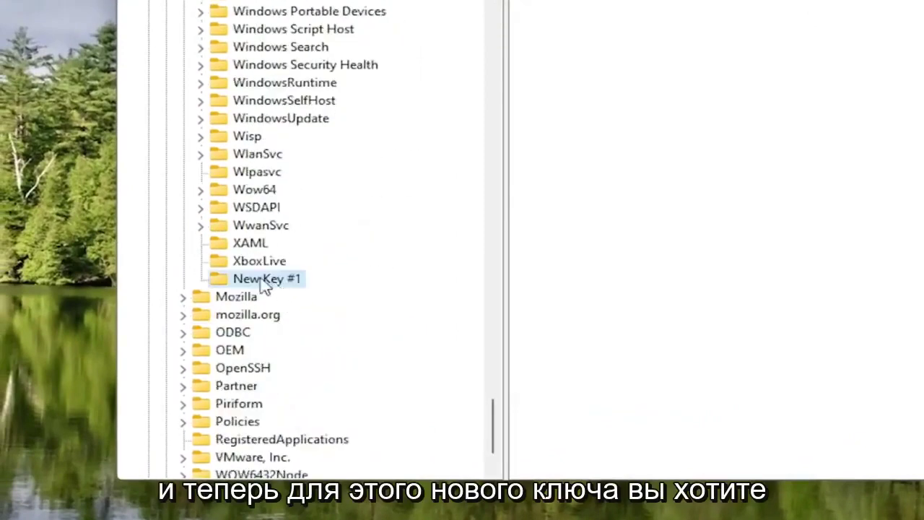
Try to rename New Key #1 as MSMQ, and delete that new key from the Microsoft key.
right_click(267, 285)
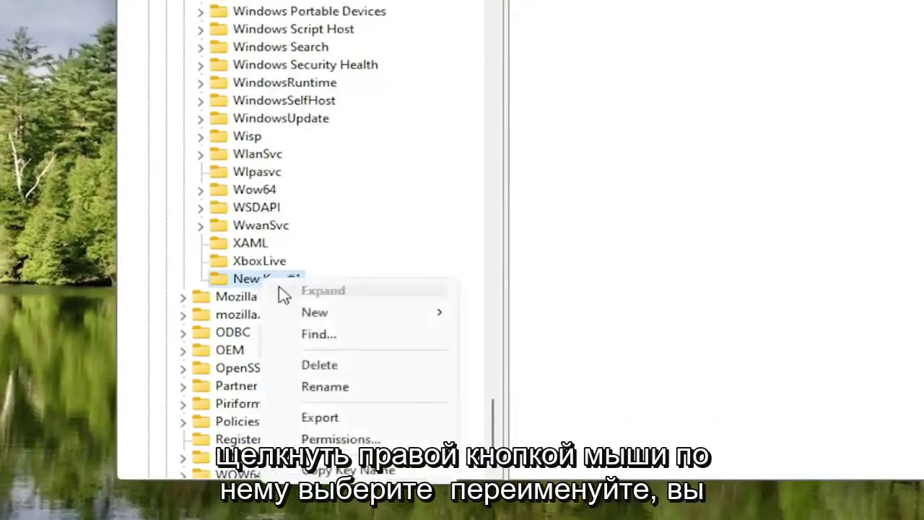
left_click(326, 386)
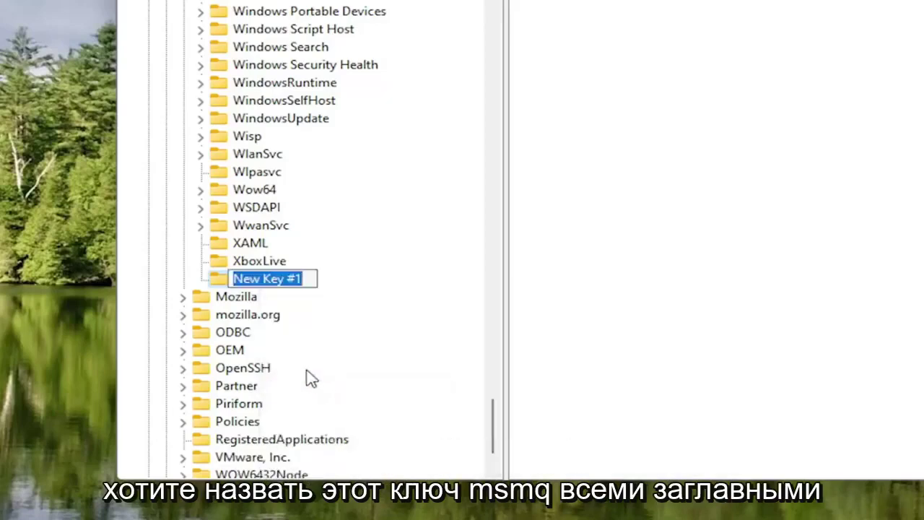
type("MSMQ")
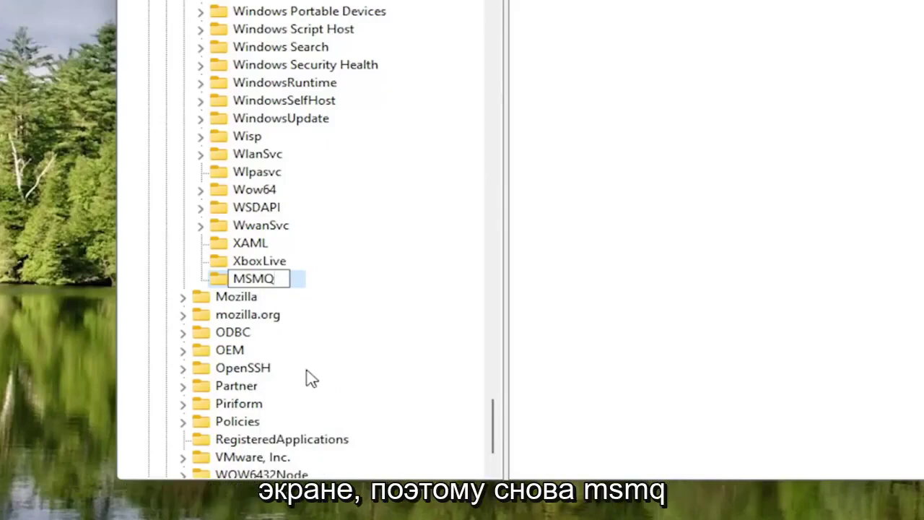
key("Return")
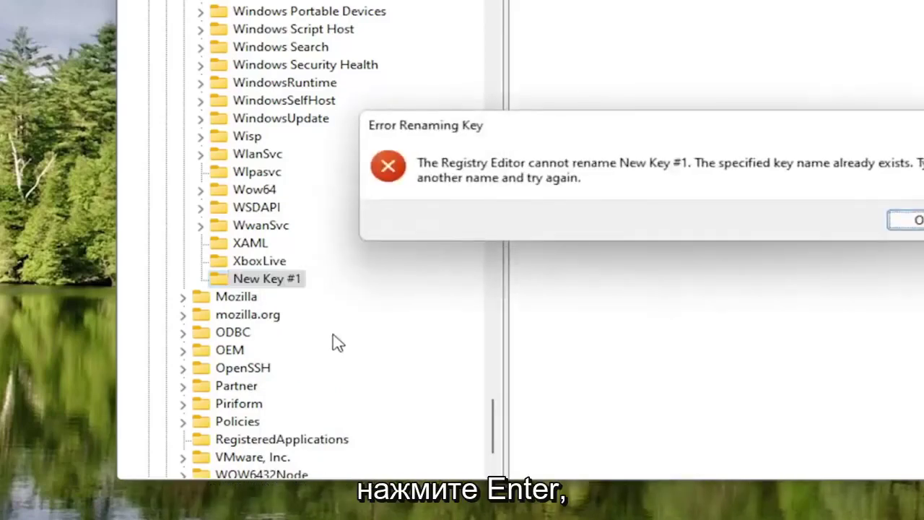
left_click(914, 225)
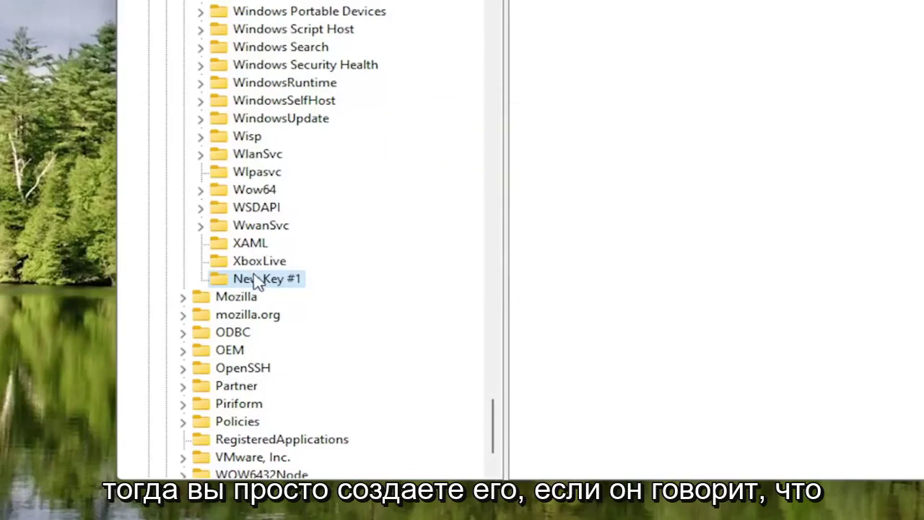
key("Delete")
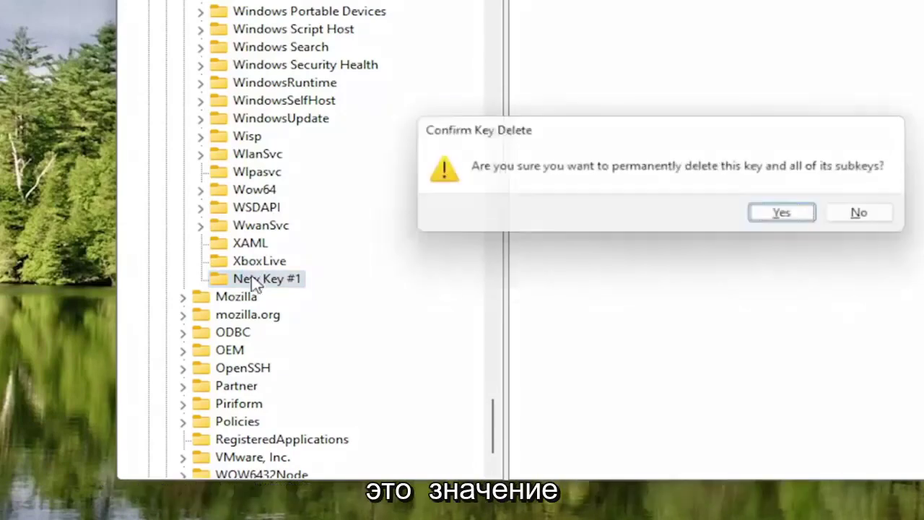
key("Return")
Find the existing MSMQ key under HKEY_LOCAL_MACHINE\SOFTWARE\Microsoft and select it.
scroll(260, 252, "up", 4)
scroll(264, 226, "up", 11)
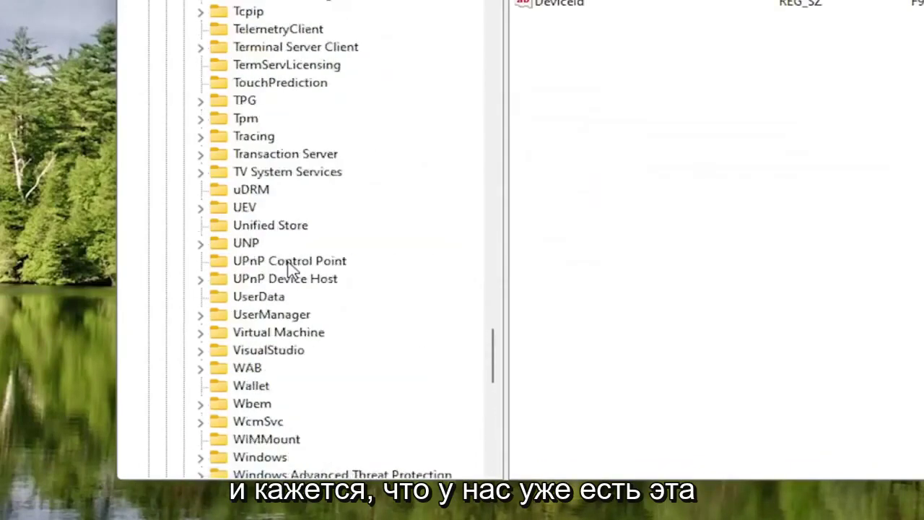
scroll(289, 268, "up", 9)
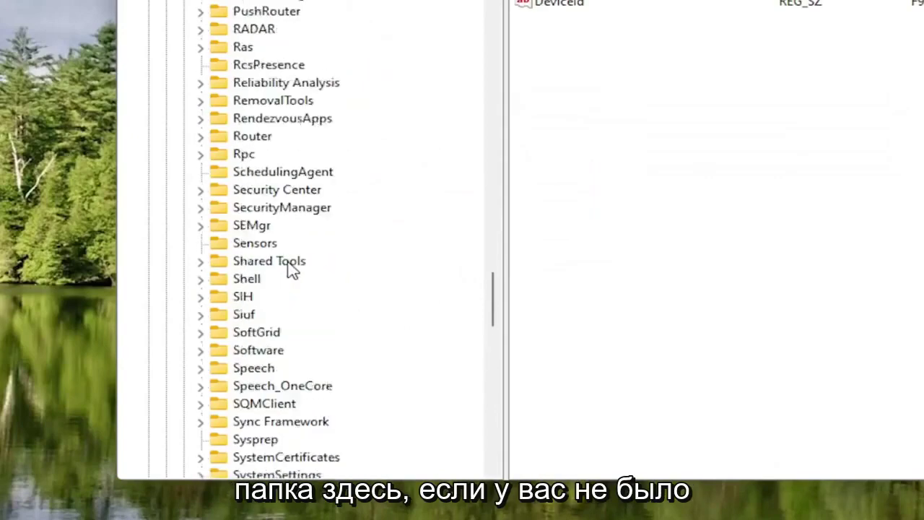
scroll(293, 270, "down", 7)
scroll(292, 269, "up", 12)
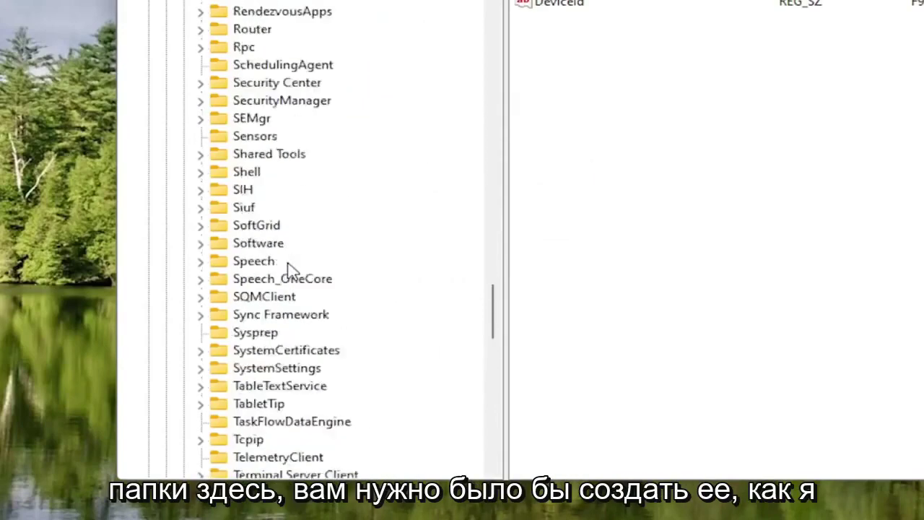
scroll(288, 269, "up", 10)
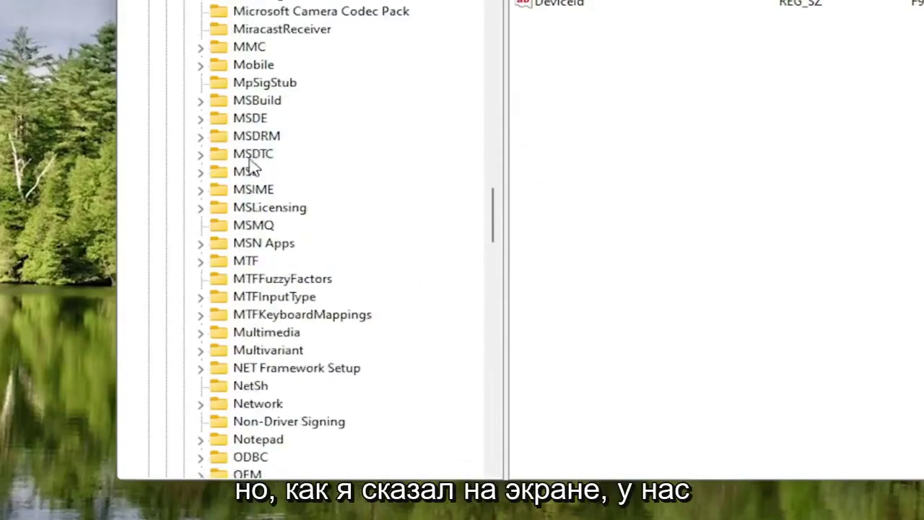
left_click(249, 228)
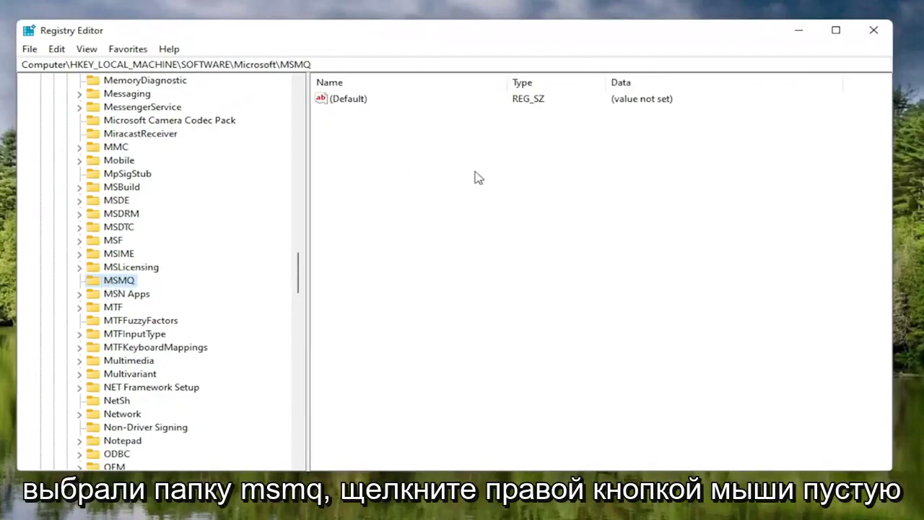
Create a DWORD (32-bit) value named TCPNoDelay in the MSMQ key.
right_click(459, 150)
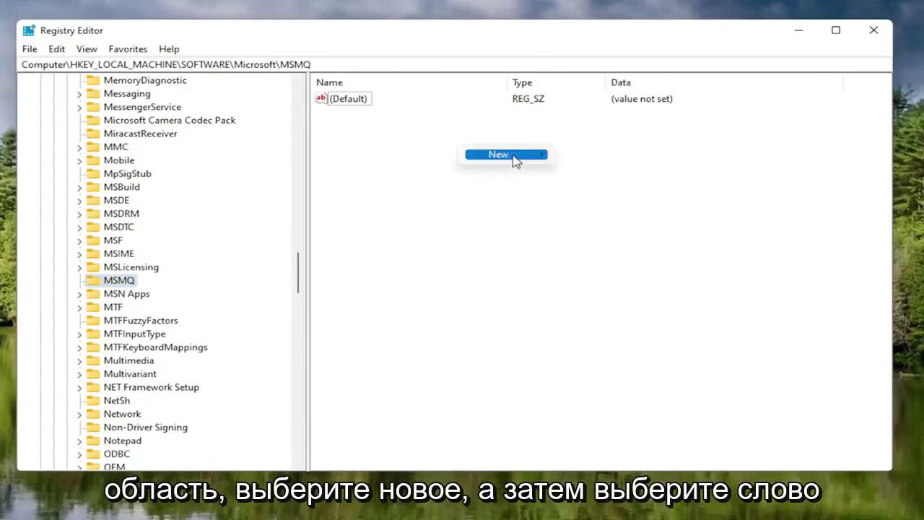
mouse_move(512, 159)
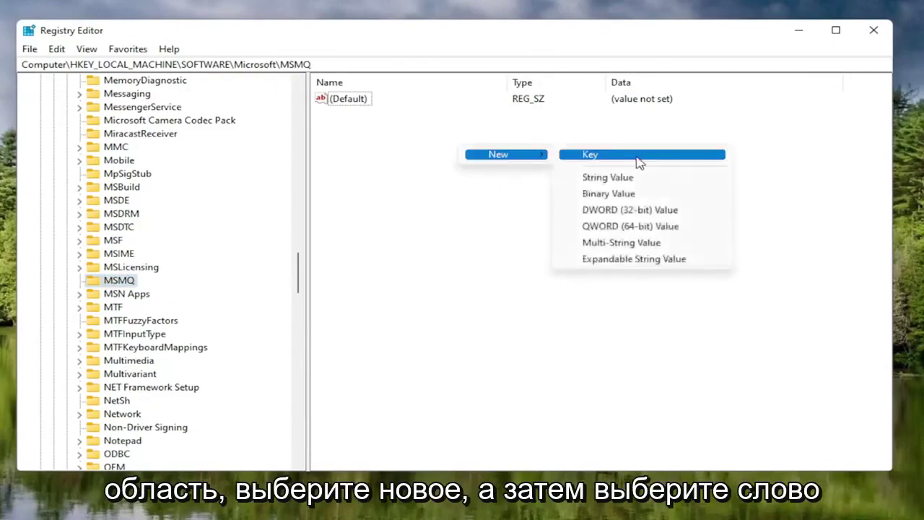
left_click(632, 214)
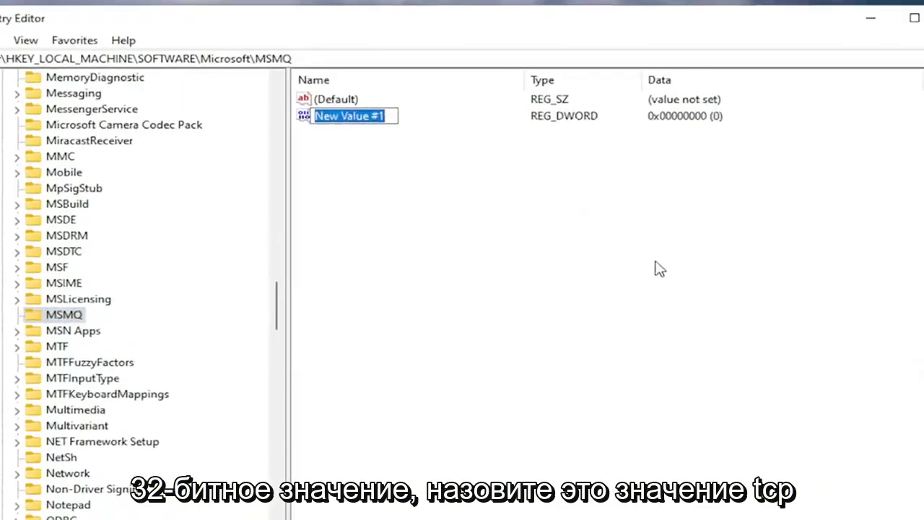
type("TCP")
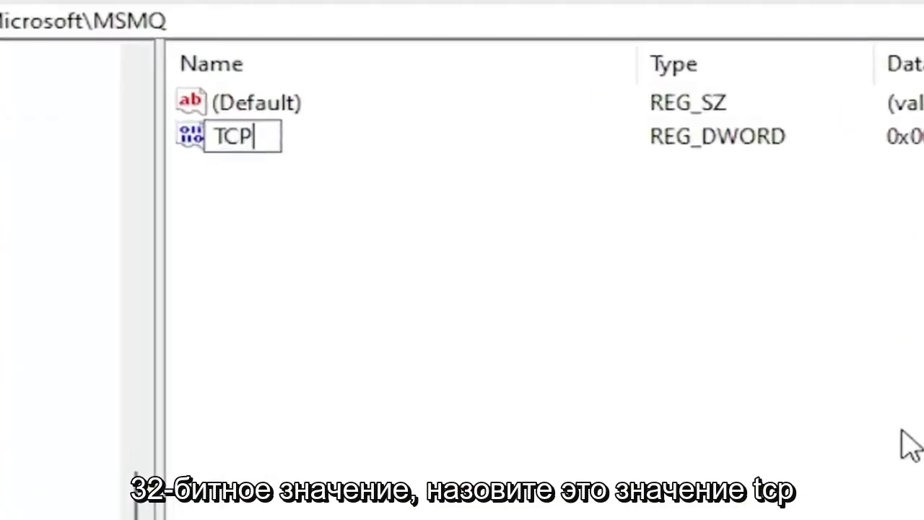
type("n")
key("BackSpace")
type("NoDelay")
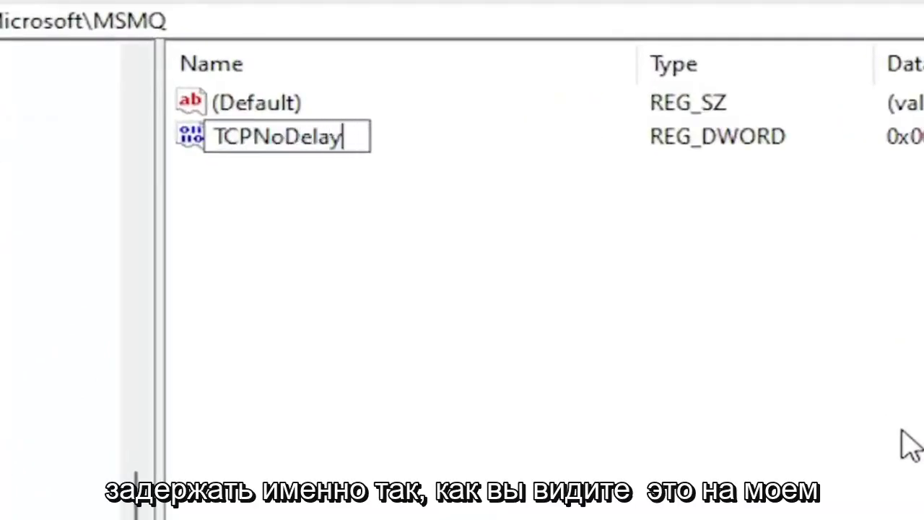
key("Return")
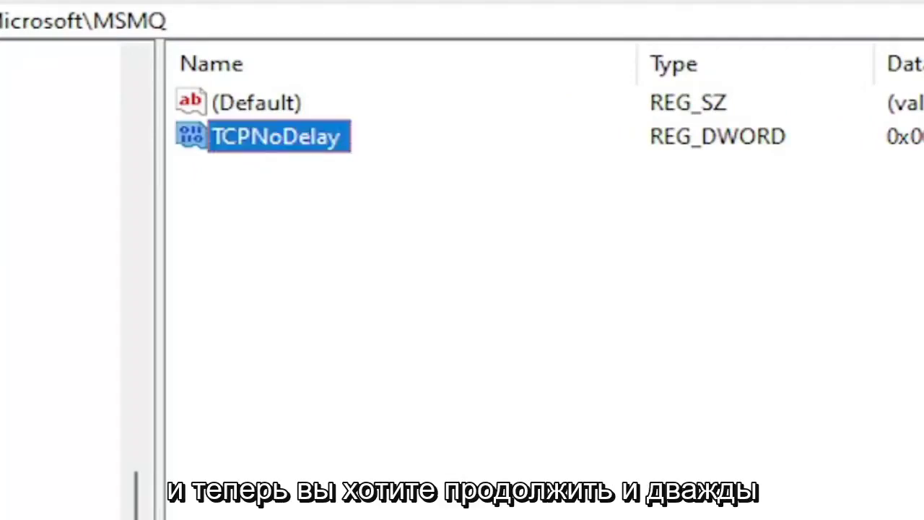
Set the value data of TCPNoDelay in the MSMQ key to 1.
double_click(324, 141)
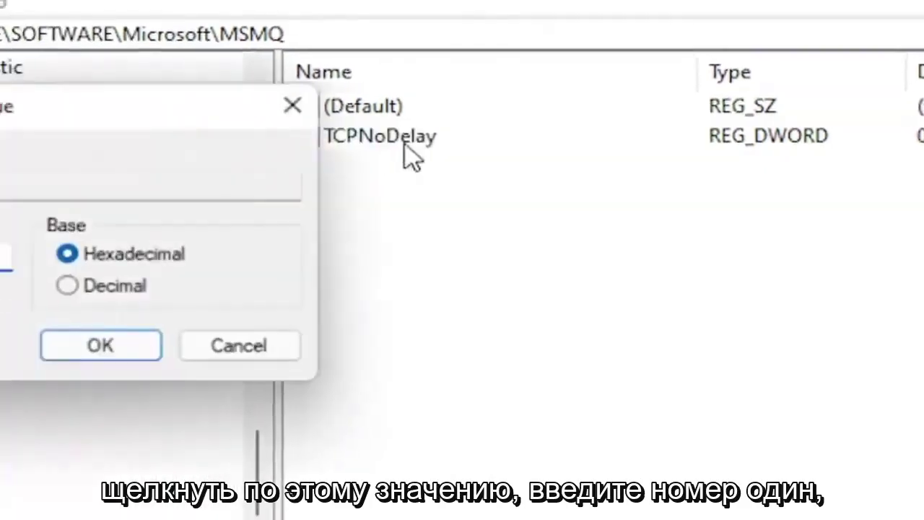
type("1")
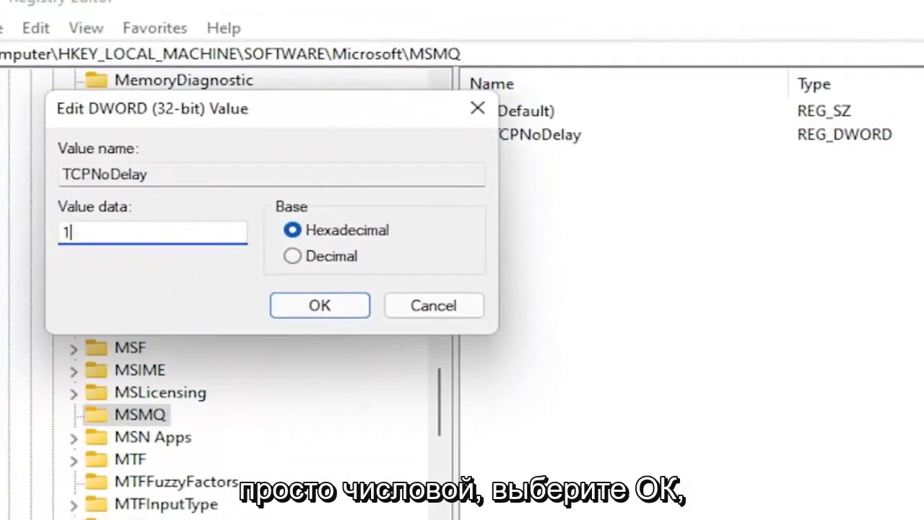
left_click(301, 305)
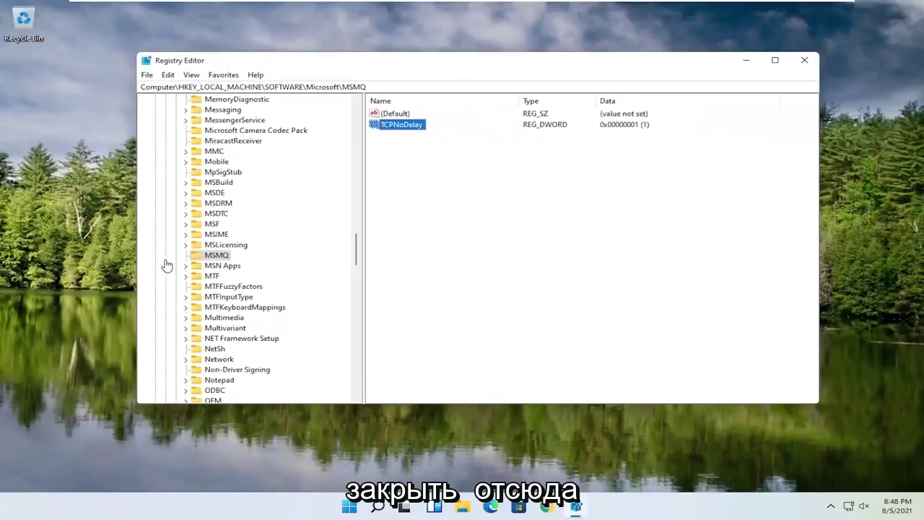
Collapse the Microsoft, SOFTWARE and HKEY_LOCAL_MACHINE branches of the registry tree and close the Registry Editor.
left_click_drag(358, 257, 359, 108)
left_click(162, 213)
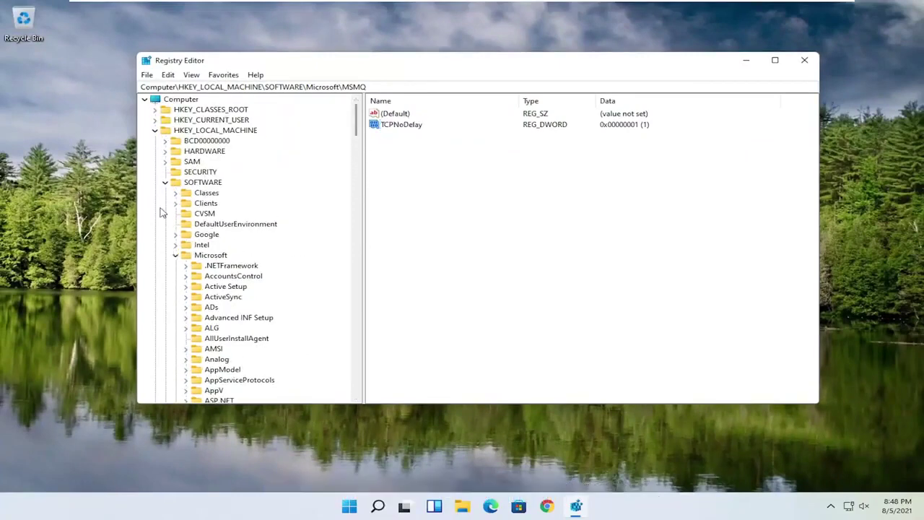
left_click(177, 256)
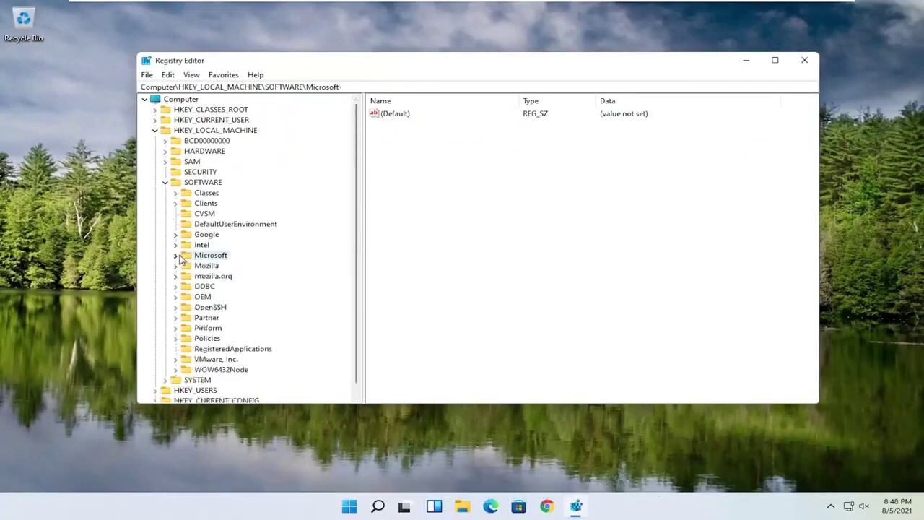
left_click(165, 183)
left_click(155, 131)
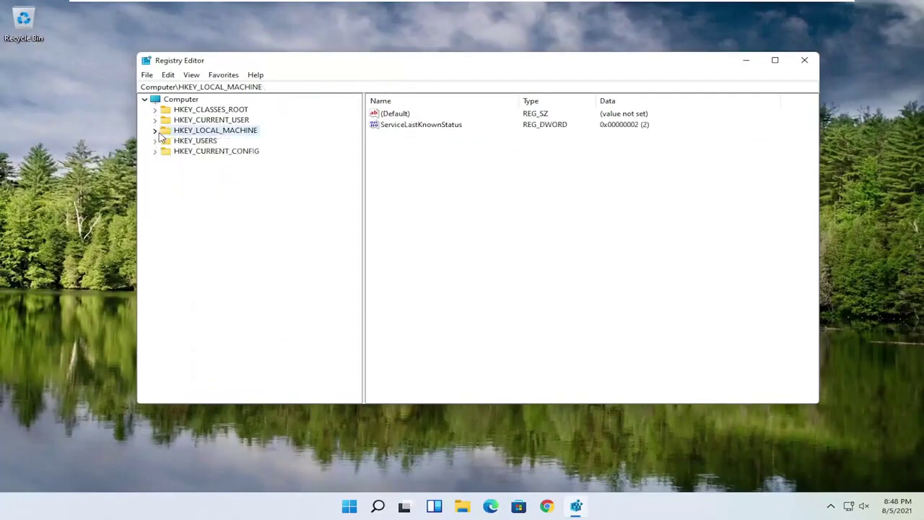
left_click(803, 60)
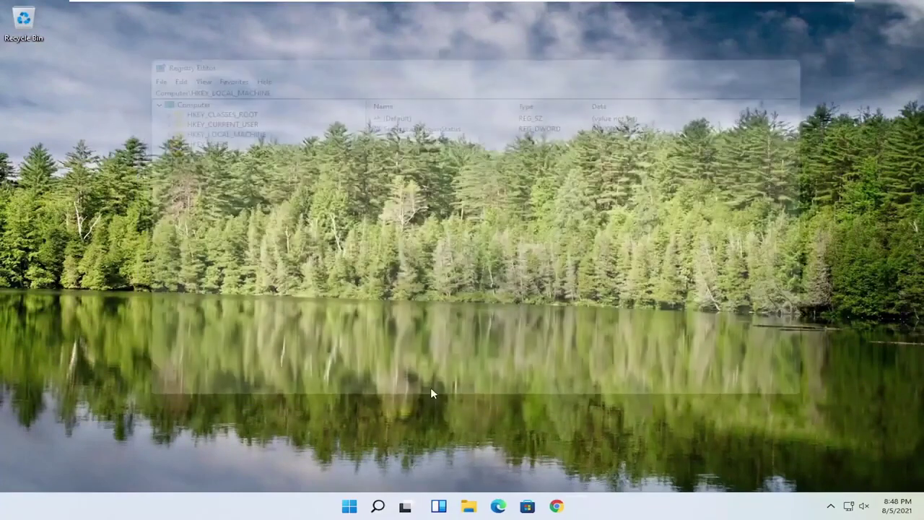
Restart the computer from the Windows desktop.
right_click(365, 507)
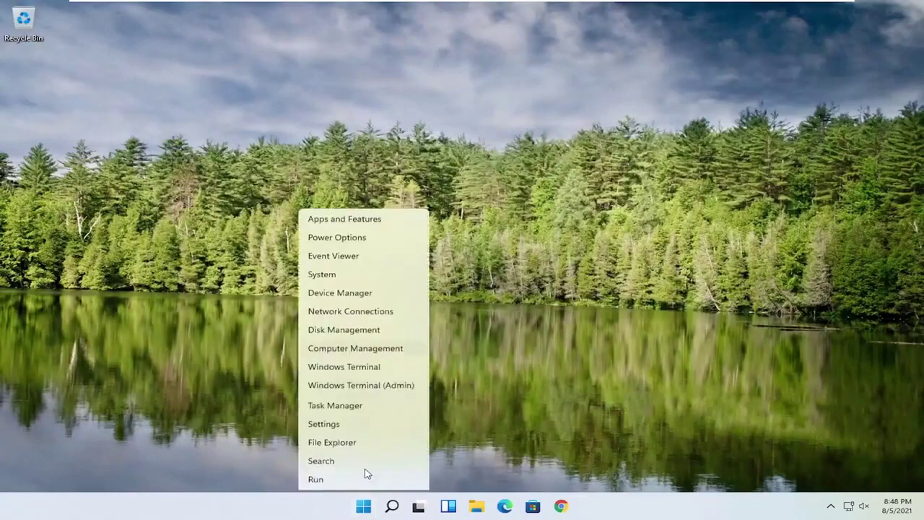
mouse_move(363, 462)
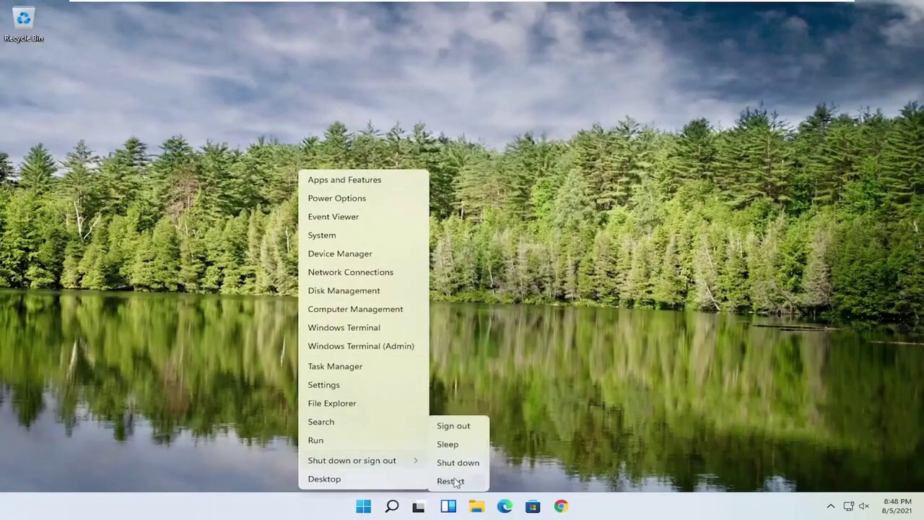
left_click(452, 478)
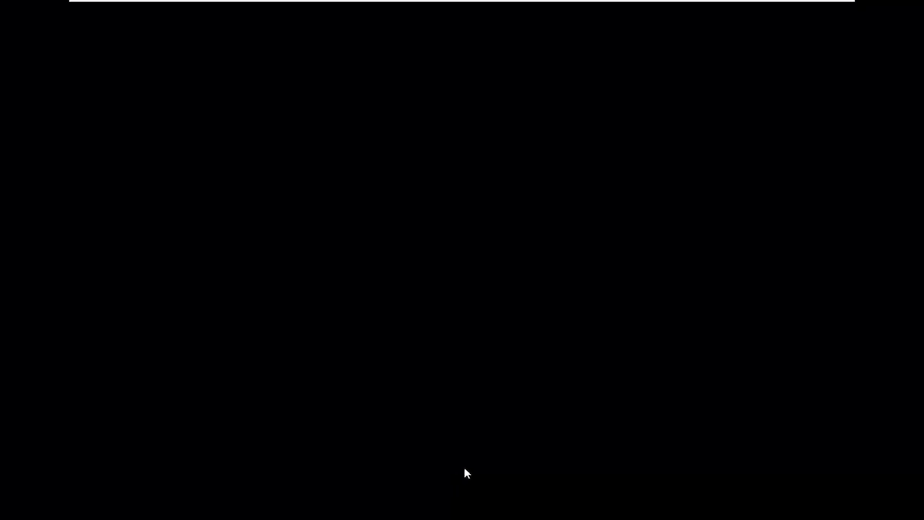